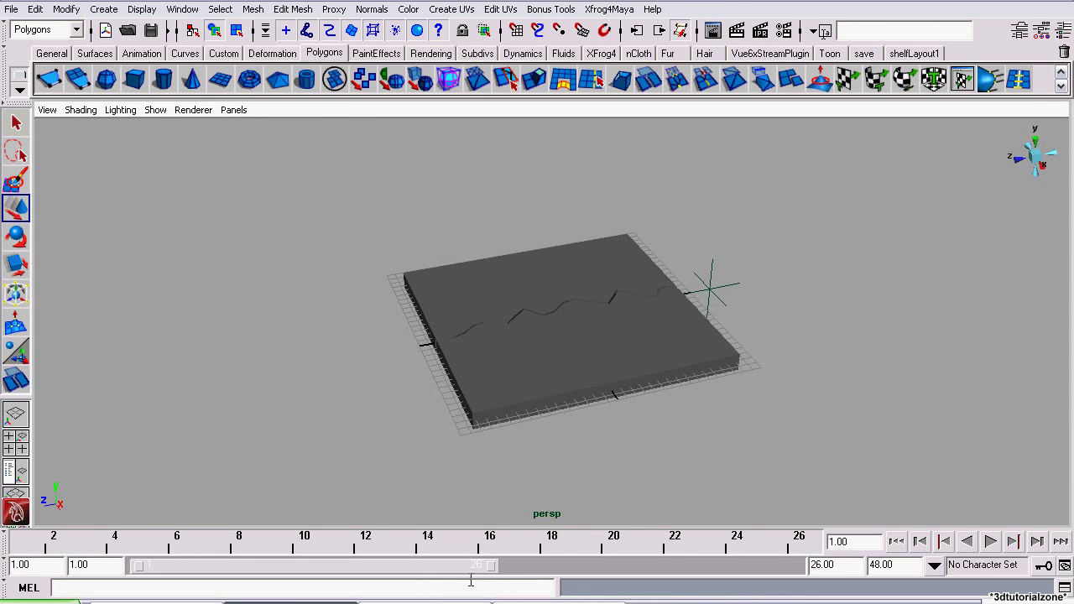
- Extend the playback range to frame 48 and move the locator along Z past the slab's far edge, to about 3.77
{"action": "left_click_drag", "start_coordinate": [490, 568], "coordinate": [793, 568]}
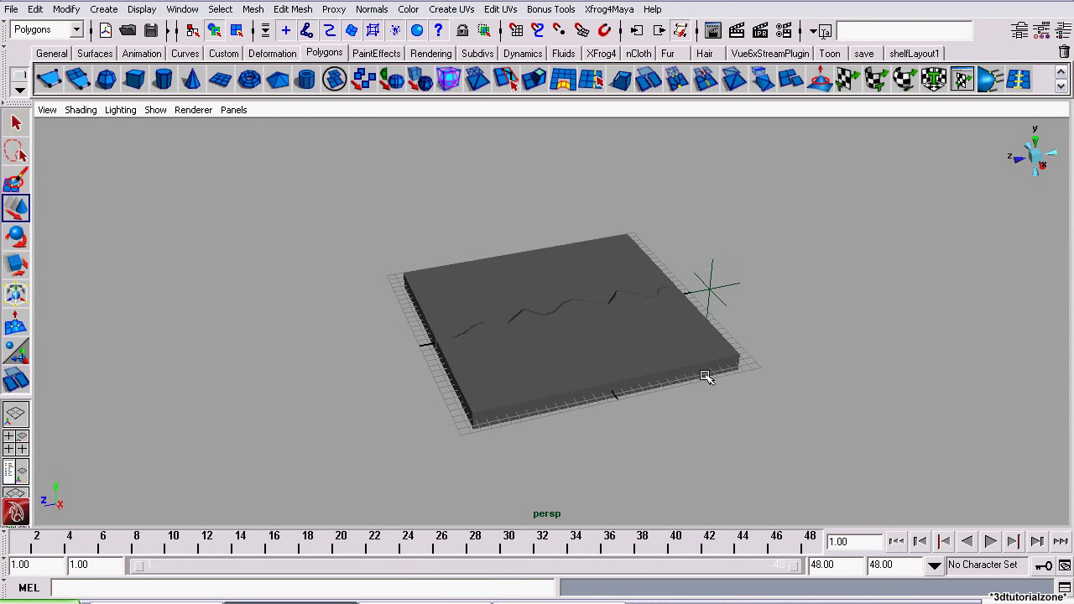
{"action": "left_click_drag", "start_coordinate": [505, 369], "coordinate": [376, 522], "text": "alt"}
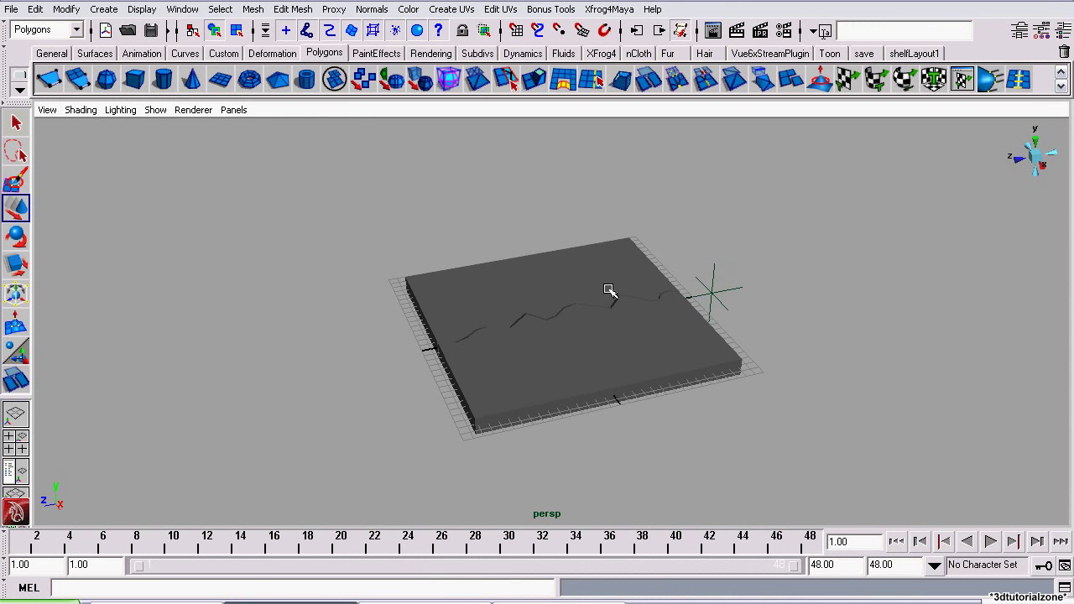
{"action": "left_click_drag", "start_coordinate": [611, 291], "coordinate": [560, 287], "text": "alt"}
{"action": "middle_click_drag", "start_coordinate": [688, 300], "coordinate": [714, 311], "text": "alt"}
{"action": "left_click", "coordinate": [755, 359]}
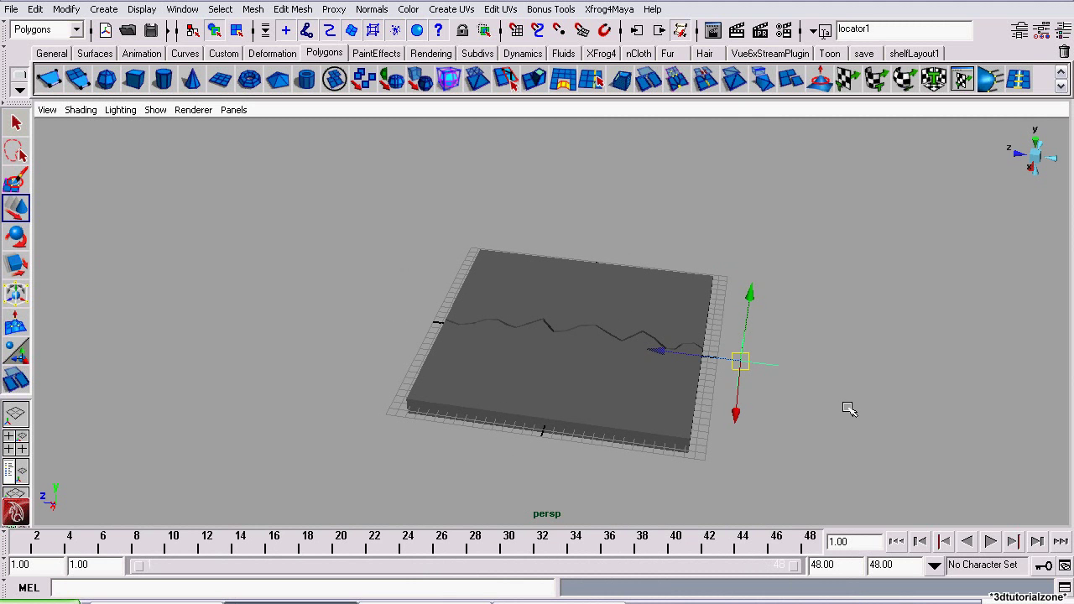
{"action": "left_click_drag", "start_coordinate": [660, 351], "coordinate": [374, 350]}
{"action": "right_click_drag", "start_coordinate": [367, 350], "coordinate": [383, 345], "text": "alt"}
{"action": "left_click_drag", "start_coordinate": [383, 345], "coordinate": [460, 302], "text": "alt"}
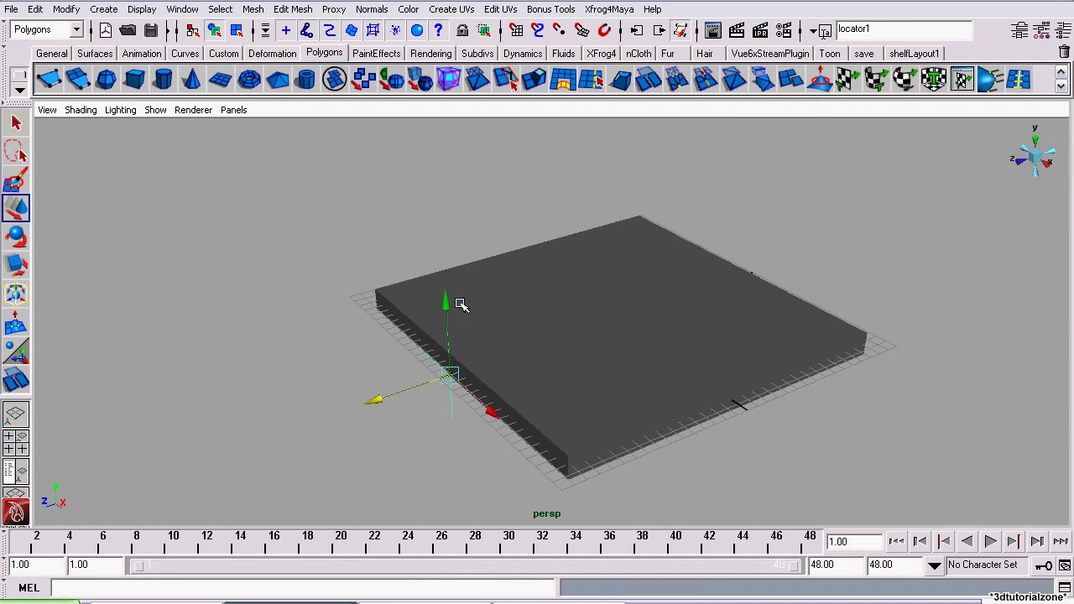
- Switch to the Animation menu set and set a key for the locator at frame 1
{"action": "middle_click_drag", "start_coordinate": [674, 366], "coordinate": [438, 334], "text": "alt"}
{"action": "left_click", "coordinate": [48, 31]}
{"action": "left_click", "coordinate": [49, 43]}
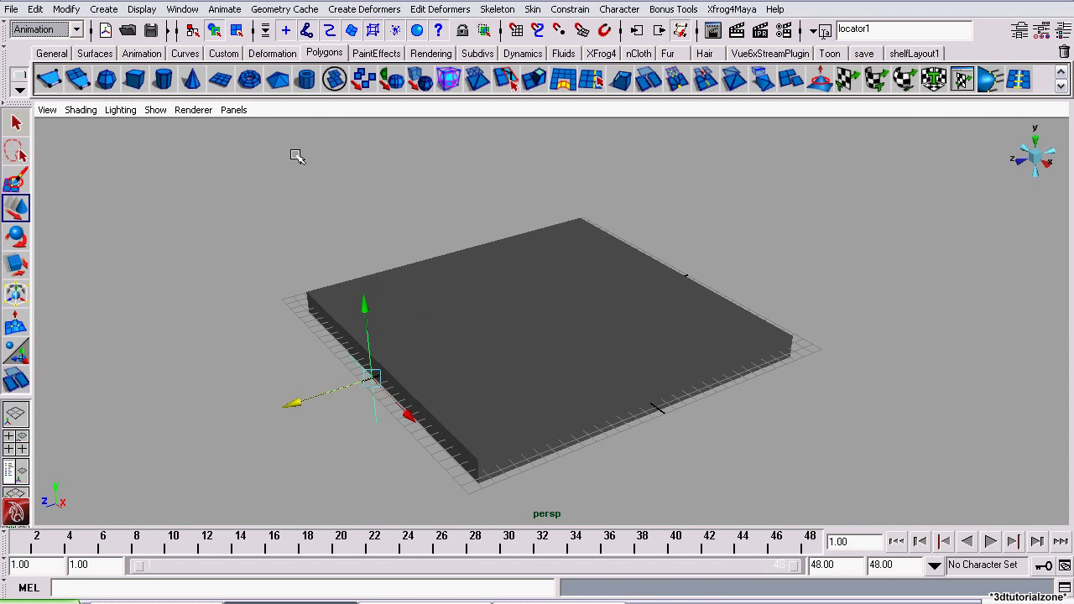
{"action": "left_click_drag", "start_coordinate": [770, 282], "coordinate": [635, 326], "text": "alt"}
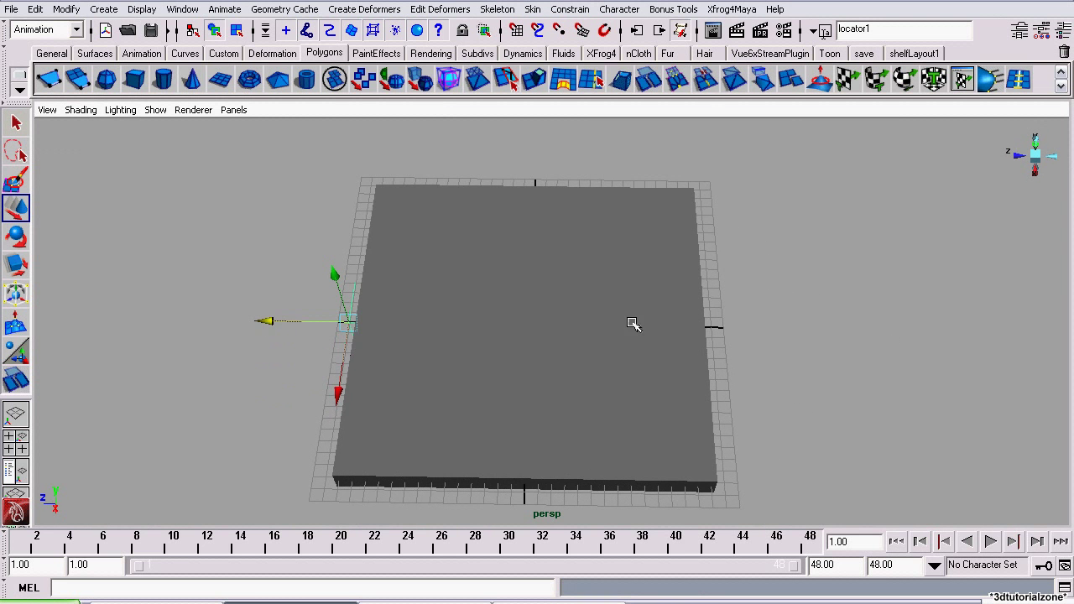
{"action": "left_click", "coordinate": [221, 11]}
{"action": "left_click", "coordinate": [237, 36]}
- Check the locator's keyed transform attributes in the Attribute Editor, and close the editor
{"action": "left_click", "coordinate": [1040, 31]}
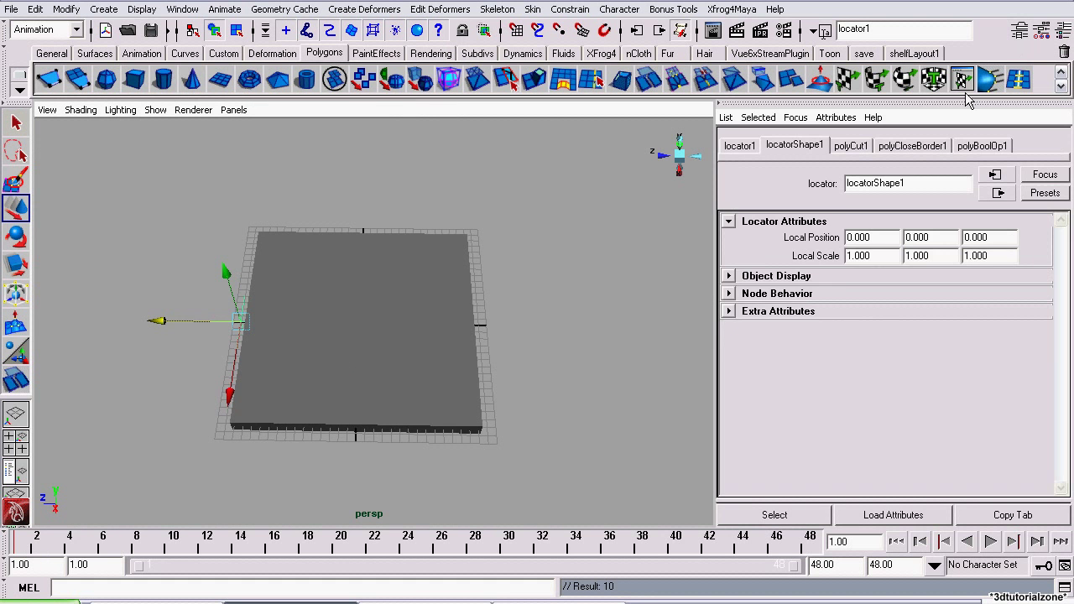
{"action": "left_click", "coordinate": [740, 145]}
{"action": "scroll", "coordinate": [880, 288], "scroll_direction": "up", "scroll_amount": 3}
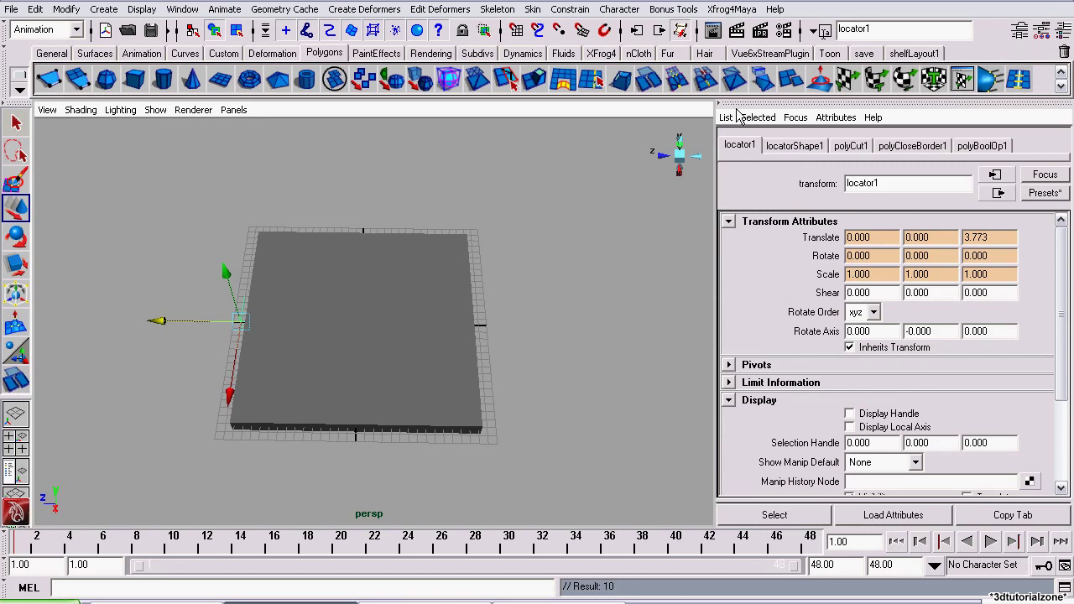
{"action": "key", "text": "ctrl+a"}
- At frame 26, move the locator along Z to the slab's opposite edge, where the full crack opens, and set a key
{"action": "key", "text": "alt+v"}
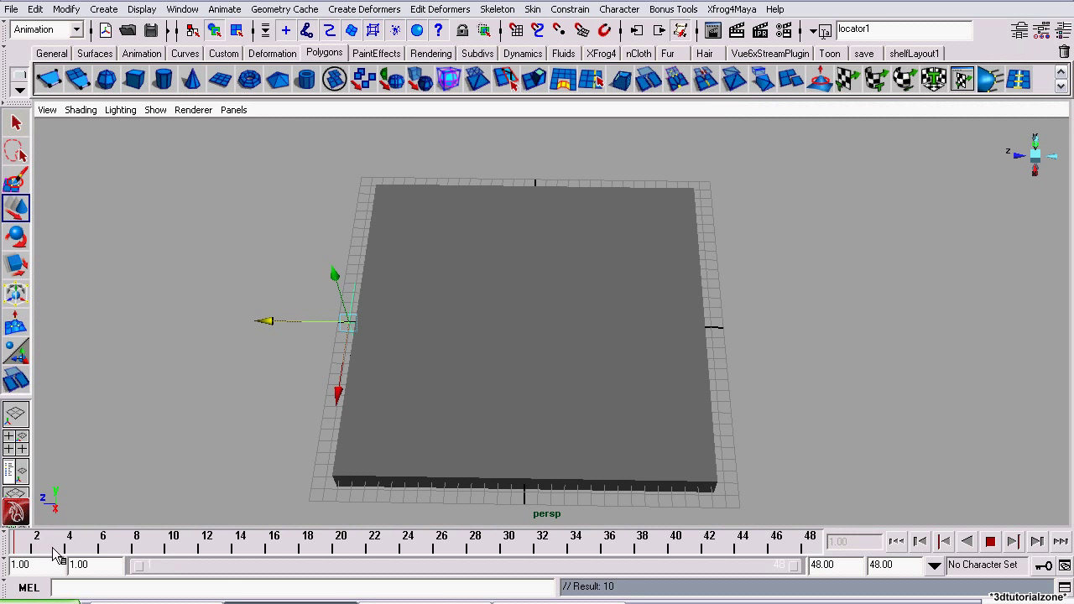
{"action": "left_click", "coordinate": [426, 551]}
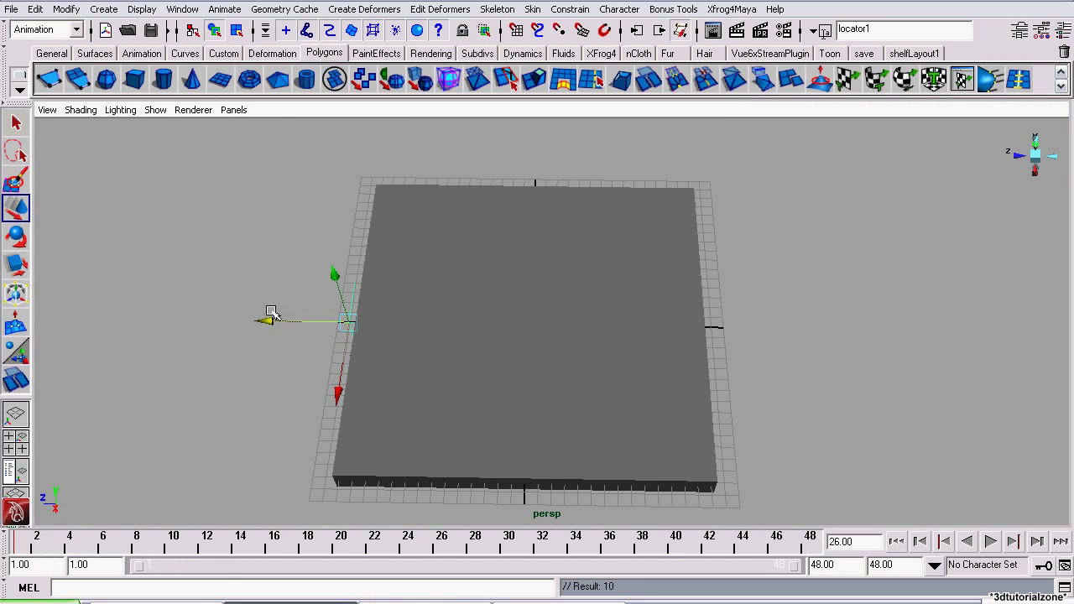
{"action": "left_click_drag", "start_coordinate": [265, 324], "coordinate": [654, 370]}
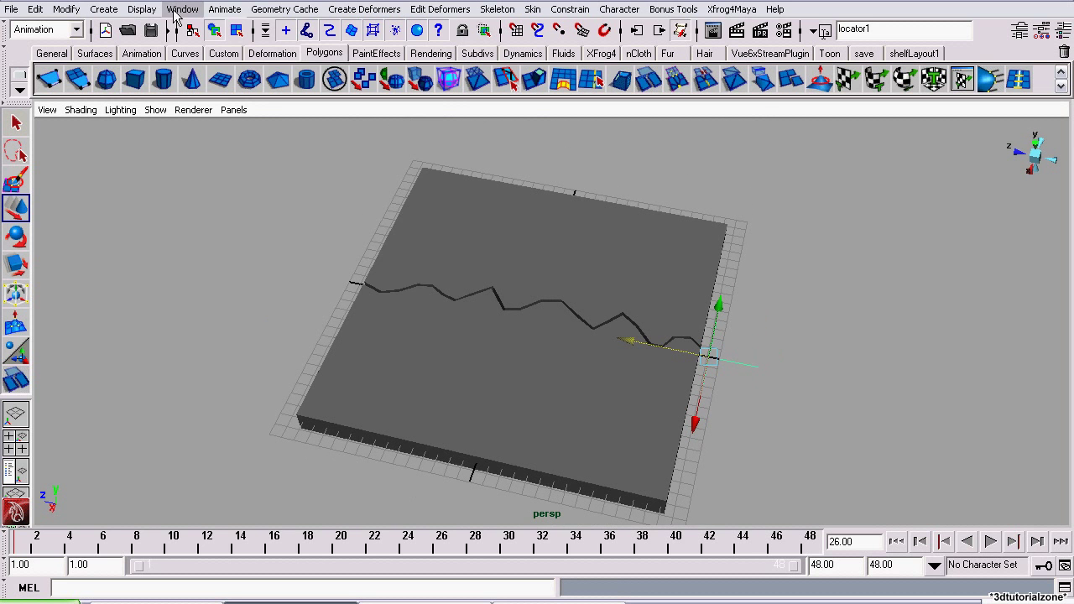
{"action": "left_click", "coordinate": [224, 9]}
{"action": "left_click", "coordinate": [236, 34]}
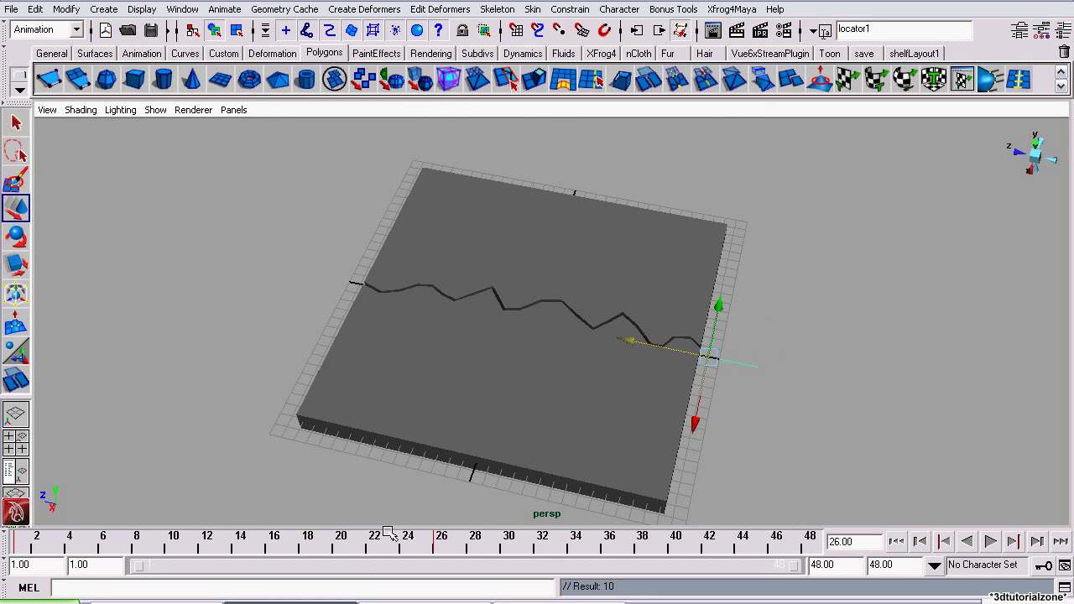
- Set in-between keys for the locator's current position at frames 19, 13 and 7
{"action": "key", "text": "alt+v"}
{"action": "key", "text": "alt+v"}
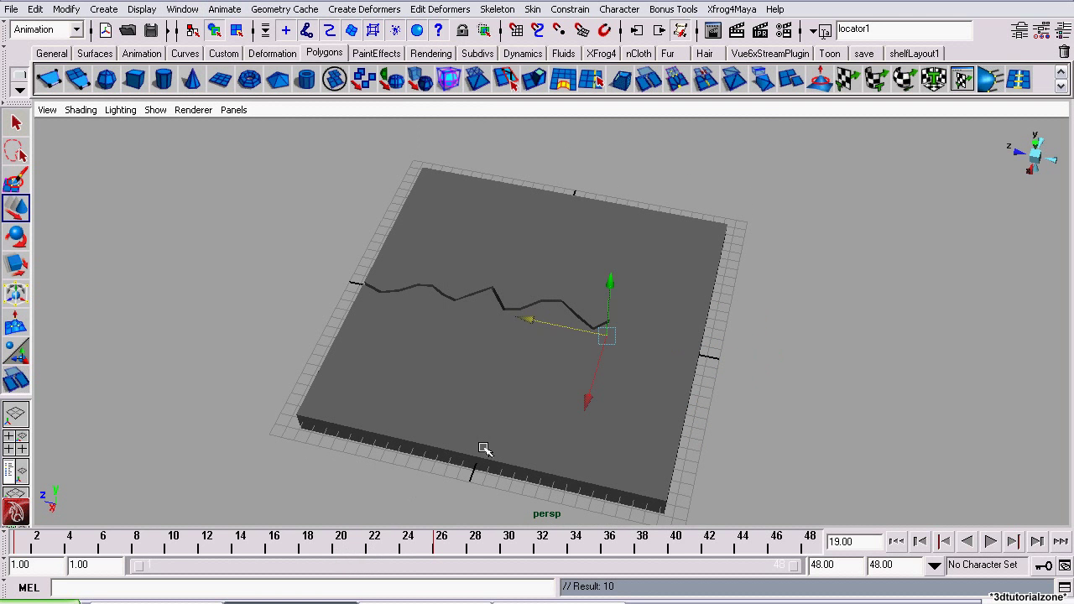
{"action": "left_click", "coordinate": [284, 10]}
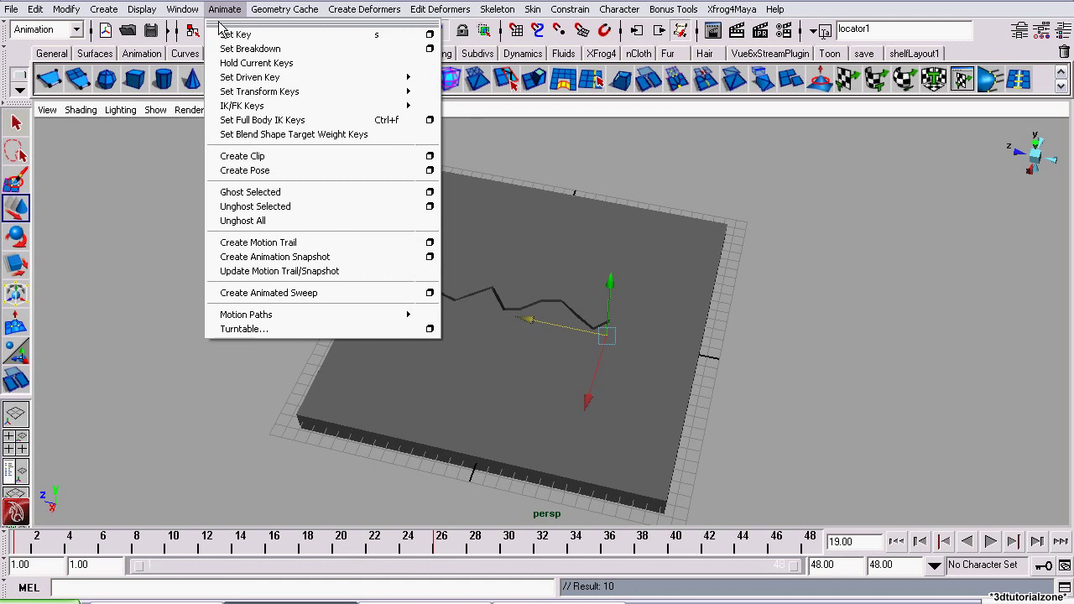
{"action": "left_click", "coordinate": [235, 32]}
{"action": "left_click", "coordinate": [224, 541]}
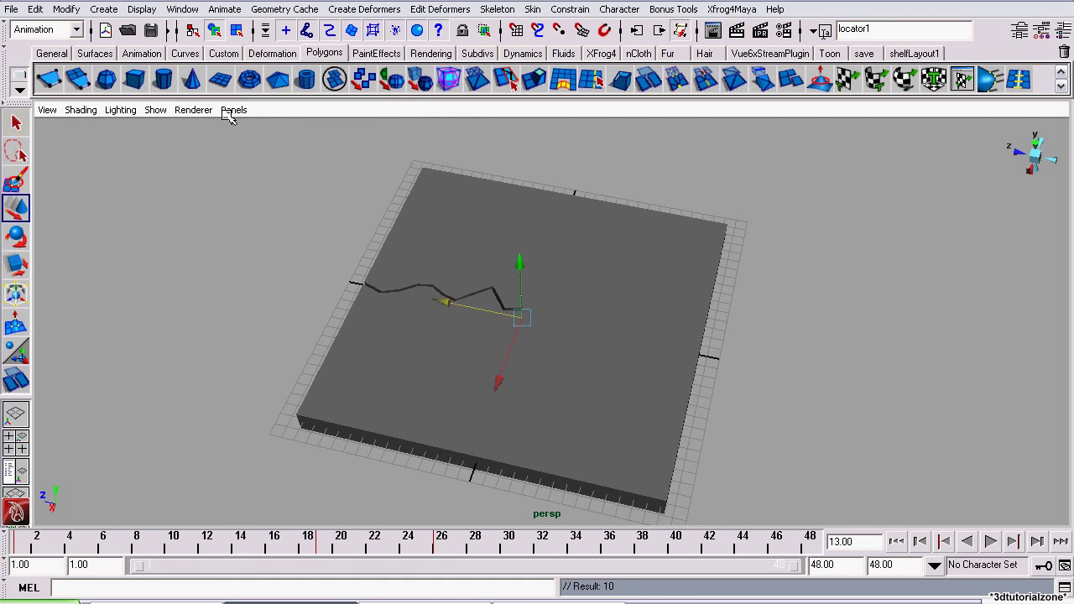
{"action": "left_click", "coordinate": [285, 9]}
{"action": "left_click", "coordinate": [238, 33]}
{"action": "left_click_drag", "start_coordinate": [180, 542], "coordinate": [123, 537]}
{"action": "left_click", "coordinate": [225, 9]}
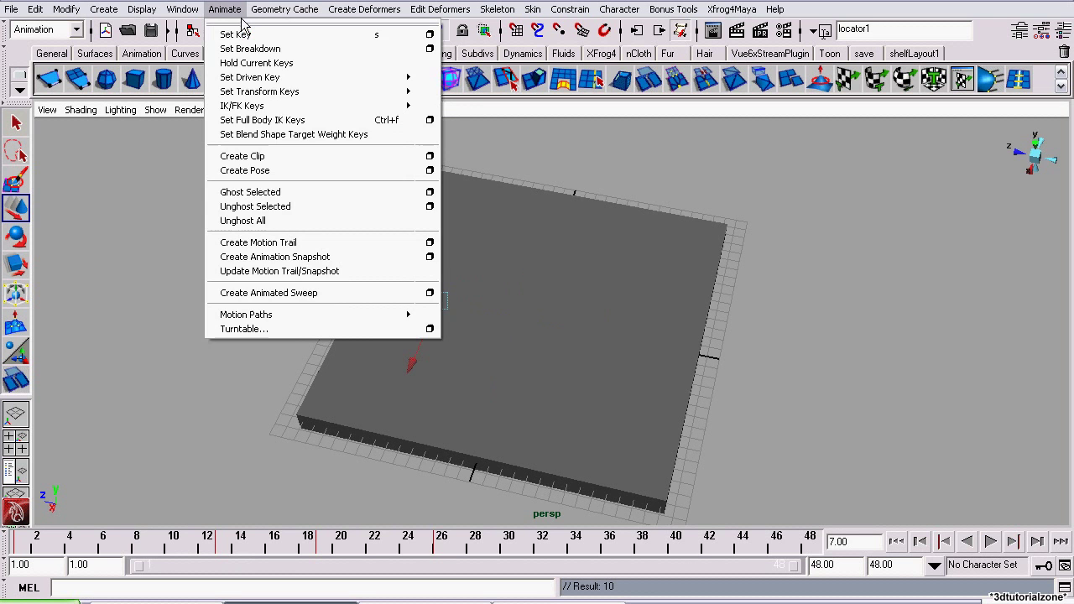
{"action": "left_click", "coordinate": [235, 32]}
- Scrub through the crack animation and set another locator key at frame 22
{"action": "key", "text": "alt+v"}
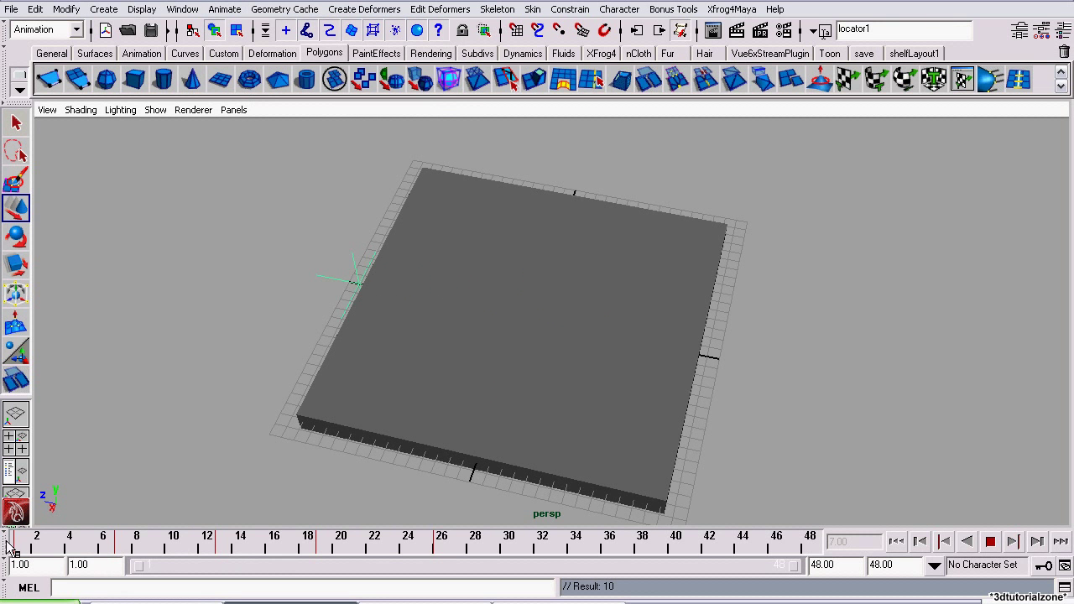
{"action": "key", "text": "alt+v"}
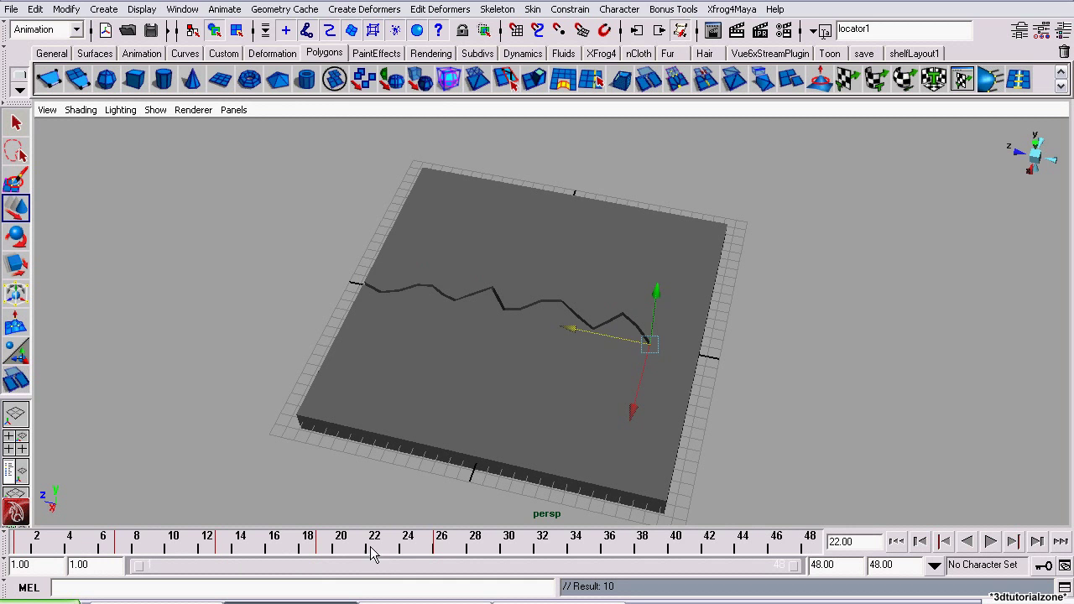
{"action": "left_click", "coordinate": [238, 10]}
{"action": "left_click", "coordinate": [235, 34]}
{"action": "key", "text": "alt+v"}
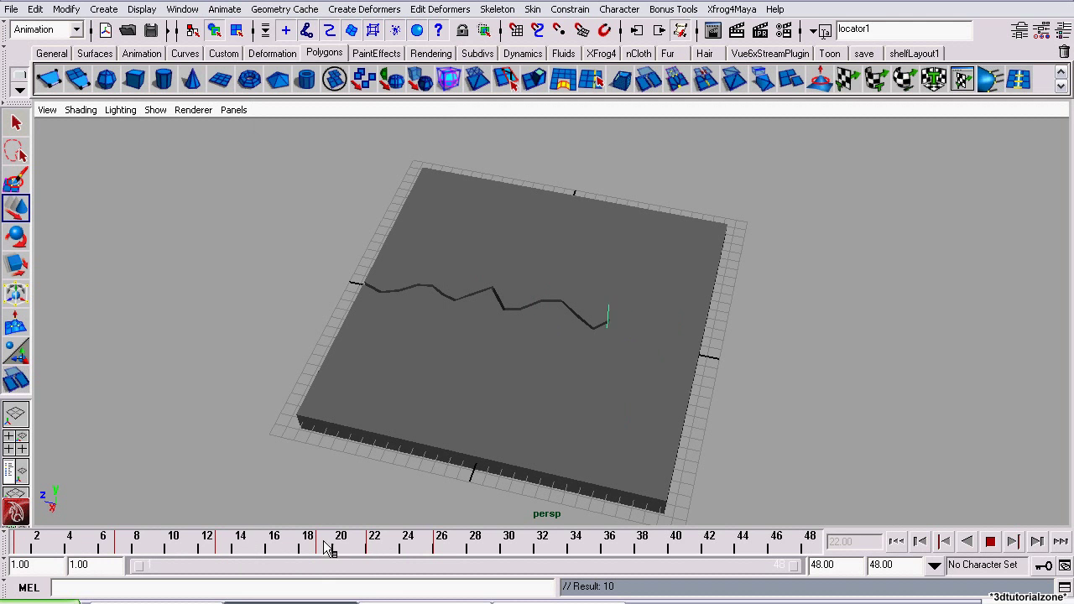
{"action": "key", "text": "alt+v"}
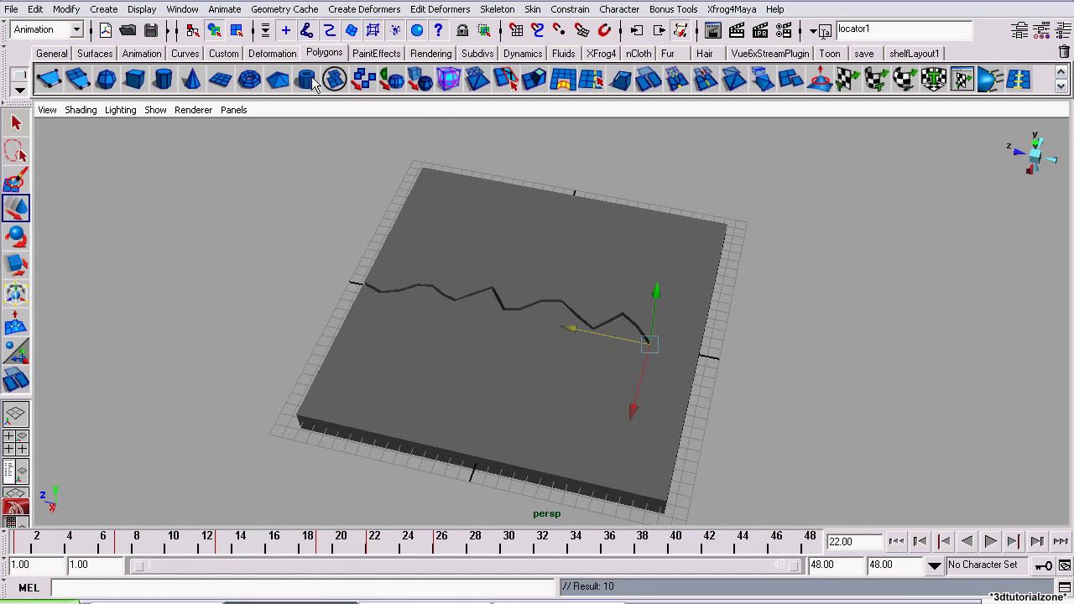
- Open the Graph Editor, move it clear of the slab, and frame the locator's animation curves
{"action": "left_click", "coordinate": [185, 12]}
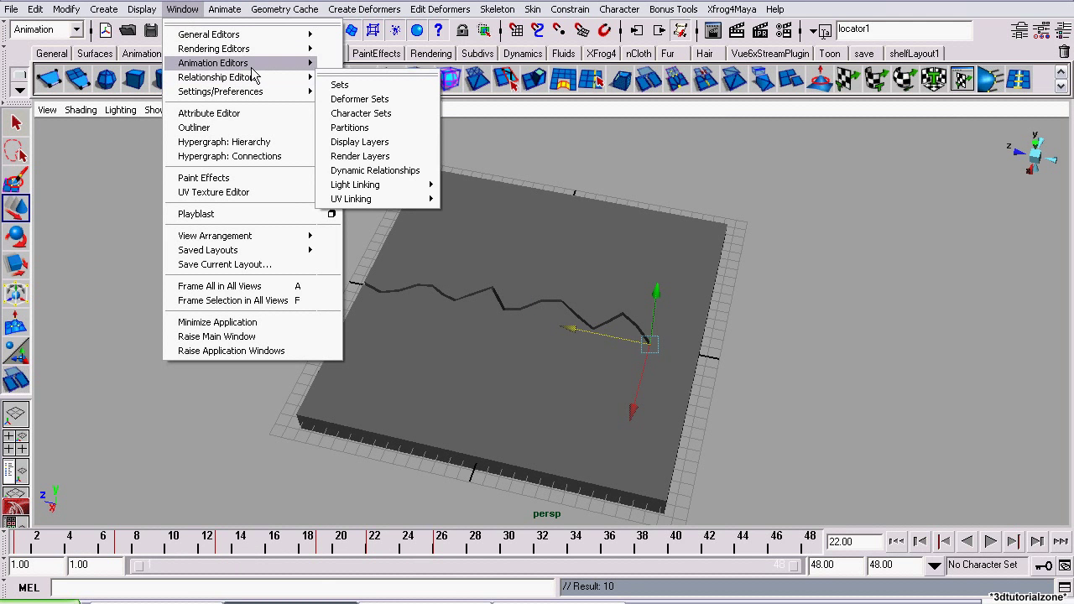
{"action": "mouse_move", "coordinate": [256, 64]}
{"action": "left_click", "coordinate": [361, 78]}
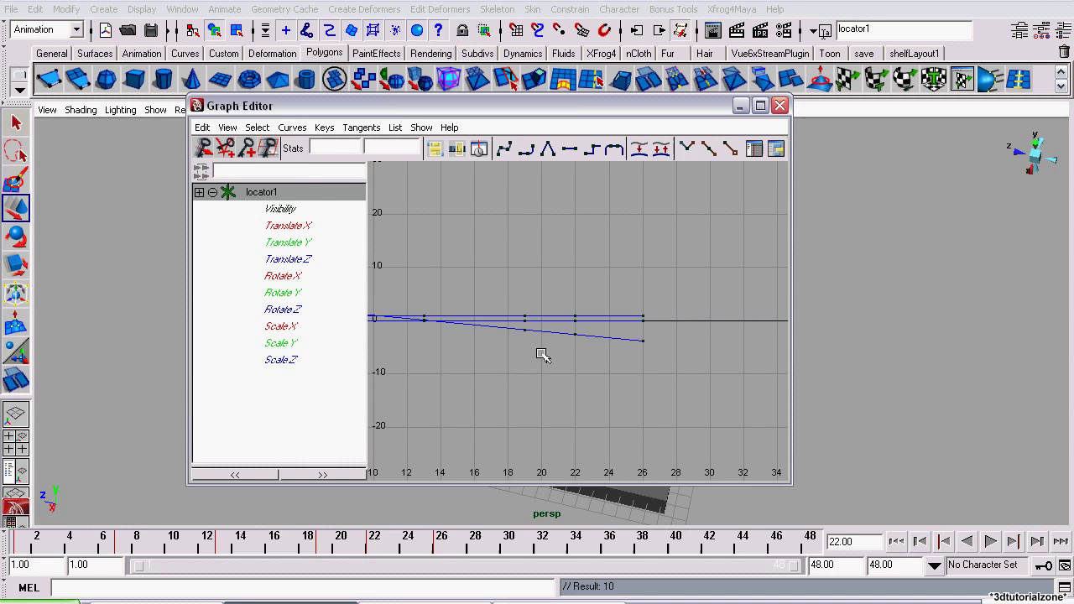
{"action": "left_click_drag", "start_coordinate": [392, 105], "coordinate": [755, 187]}
{"action": "scroll", "coordinate": [895, 400], "scroll_direction": "down", "scroll_amount": 5}
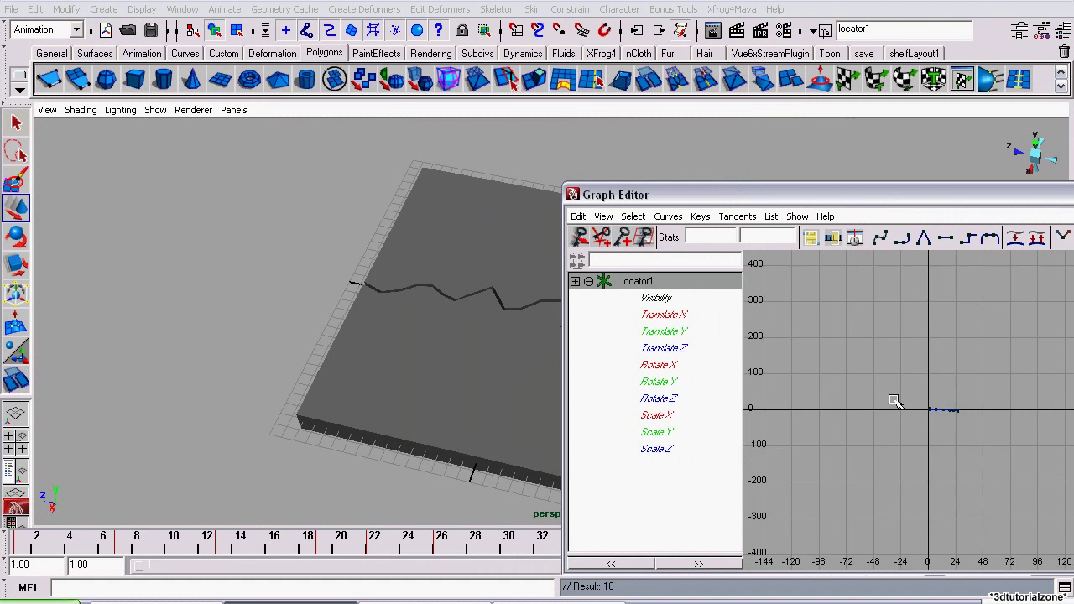
{"action": "scroll", "coordinate": [854, 389], "scroll_direction": "up", "scroll_amount": 6}
{"action": "scroll", "coordinate": [855, 394], "scroll_direction": "down", "scroll_amount": 5}
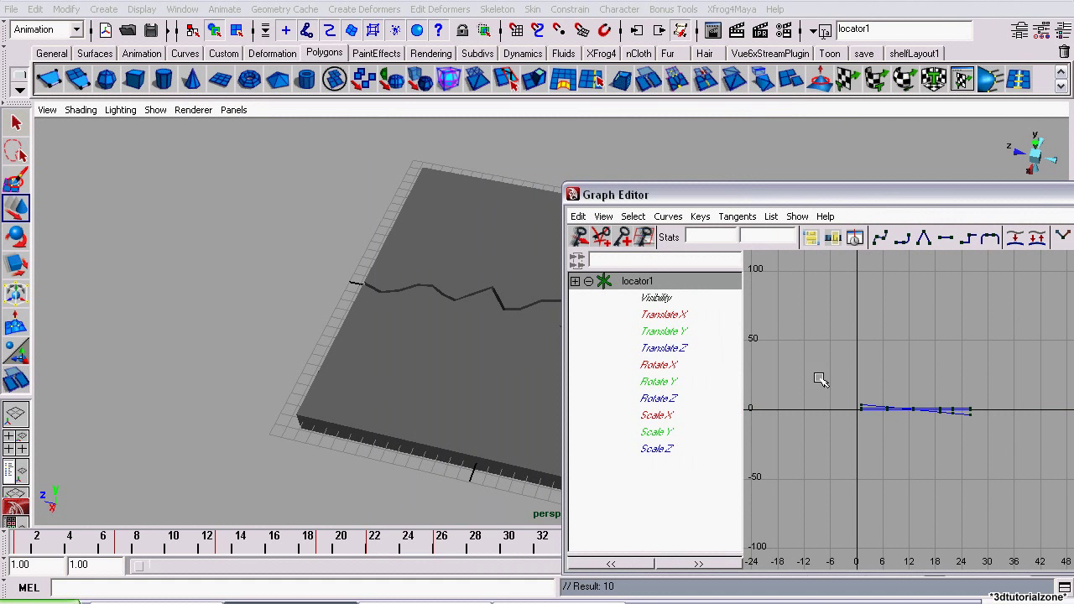
- Select all keys on the locator's curves, set their tangents to Stepped, and close the Graph Editor
{"action": "middle_click_drag", "start_coordinate": [847, 381], "coordinate": [849, 378], "text": "alt"}
{"action": "left_click_drag", "start_coordinate": [1011, 467], "coordinate": [1013, 467]}
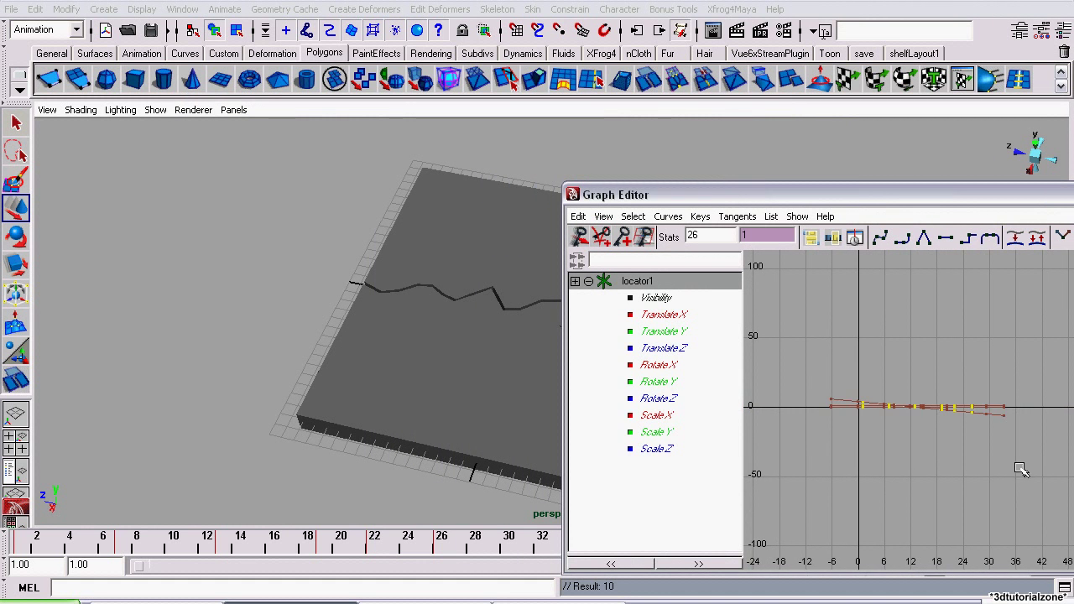
{"action": "left_click", "coordinate": [16, 124]}
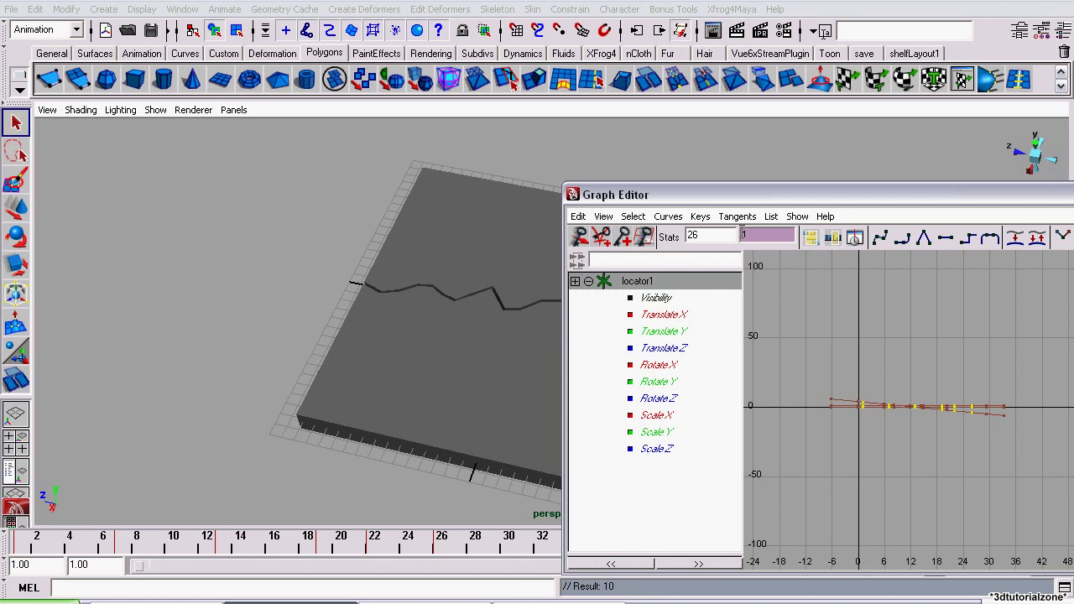
{"action": "left_click", "coordinate": [738, 218]}
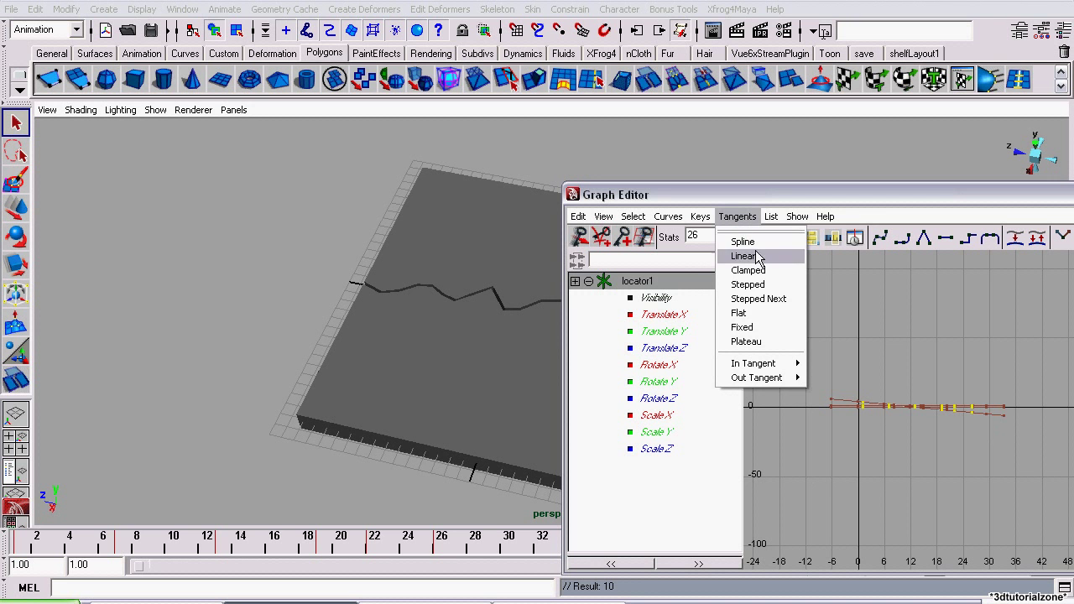
{"action": "left_click", "coordinate": [767, 285]}
{"action": "left_click_drag", "start_coordinate": [764, 198], "coordinate": [354, 195]}
{"action": "left_click", "coordinate": [737, 182]}
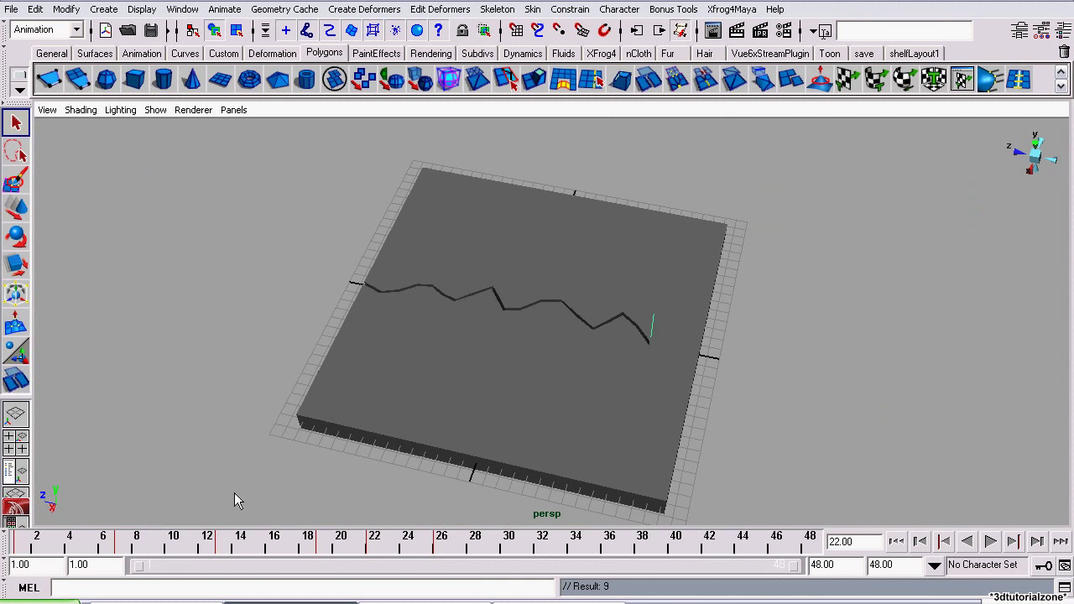
- Play the crack animation, stop it, and examine the opened crack up close at frame 28
{"action": "left_click", "coordinate": [991, 542]}
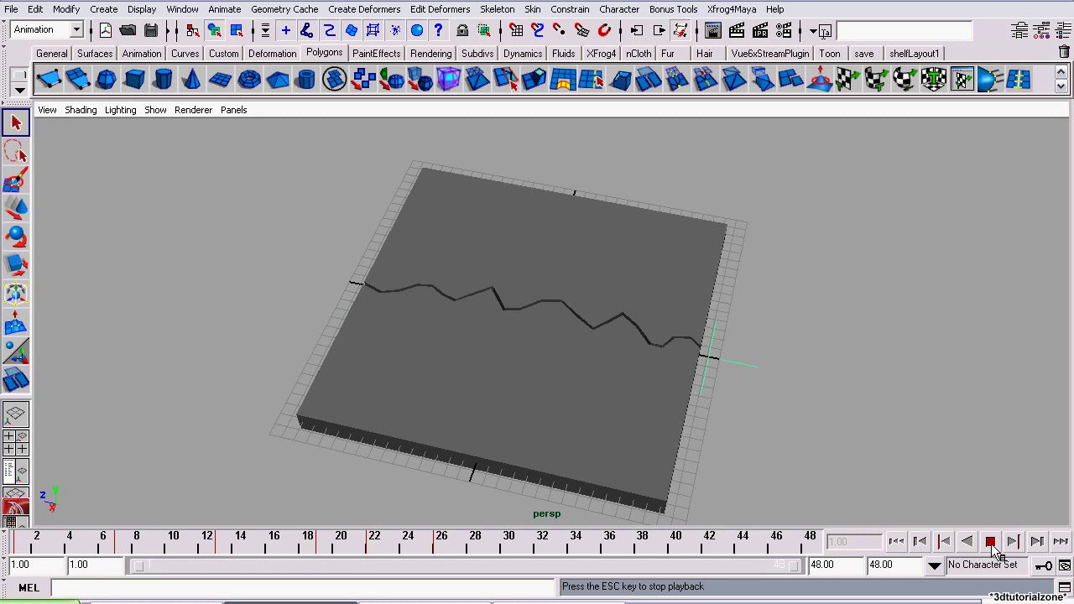
{"action": "left_click", "coordinate": [991, 542]}
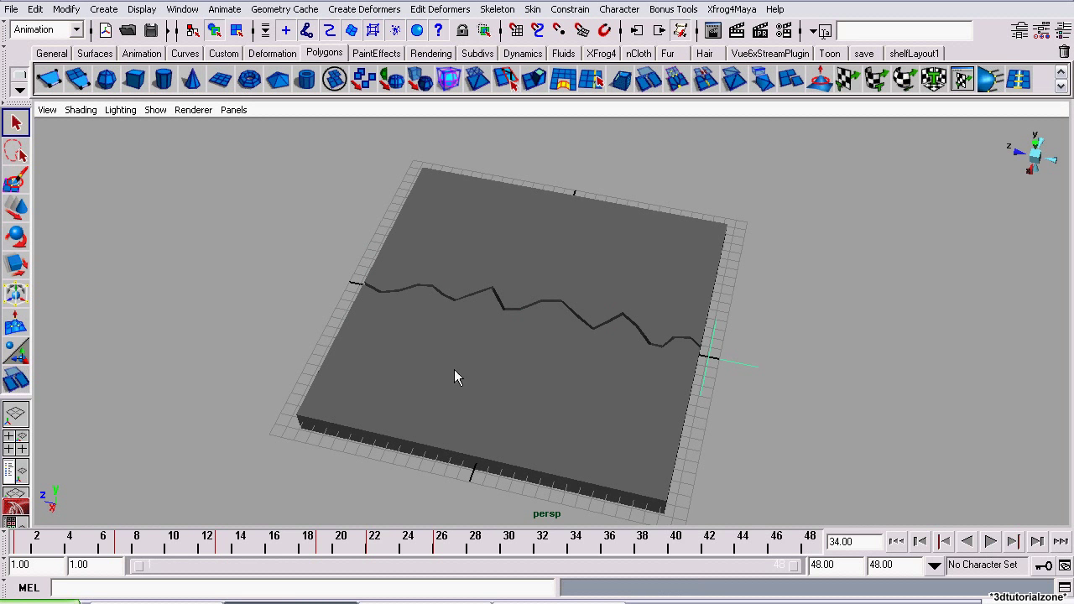
{"action": "left_click_drag", "start_coordinate": [784, 390], "coordinate": [705, 361], "text": "alt"}
{"action": "key", "text": "alt+v"}
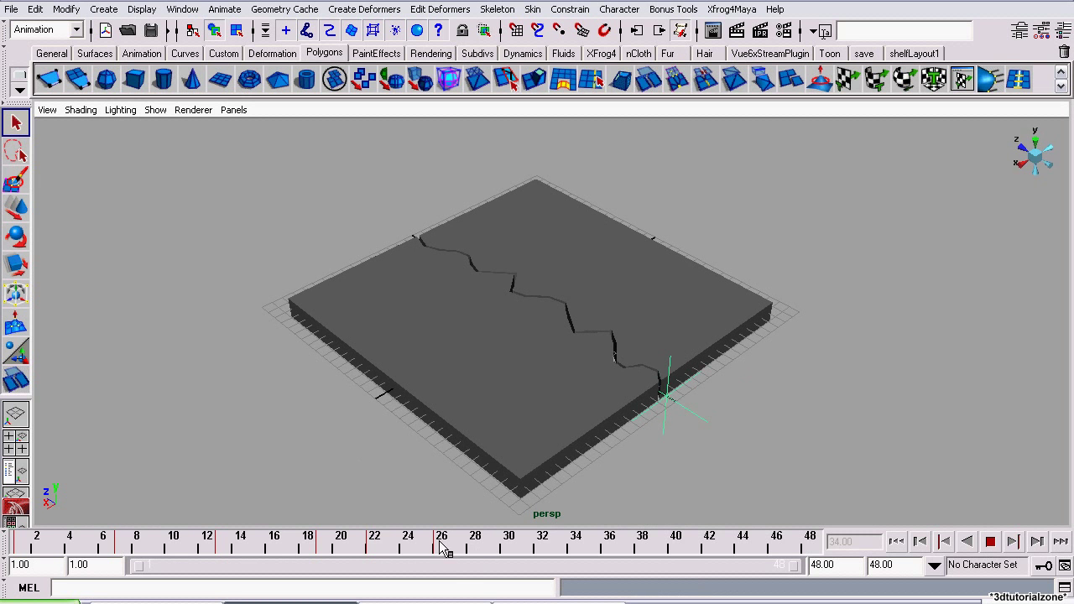
{"action": "left_click", "coordinate": [480, 535]}
{"action": "scroll", "coordinate": [478, 300], "scroll_direction": "up", "scroll_amount": 2}
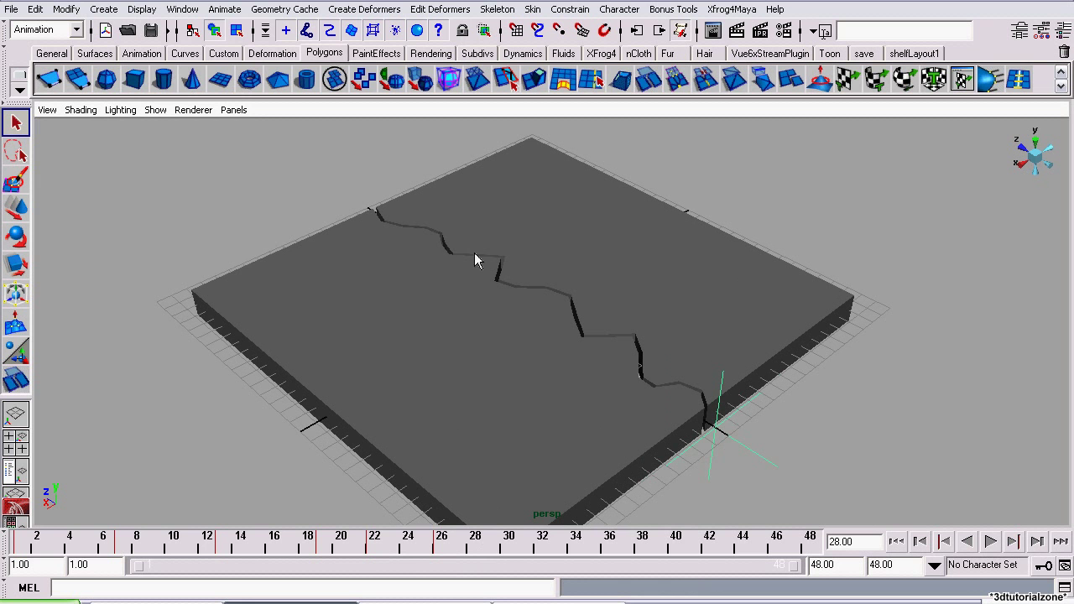
- Open the Outliner, place it beside the model, and select the cracked slab polySurface1
{"action": "left_click", "coordinate": [182, 9]}
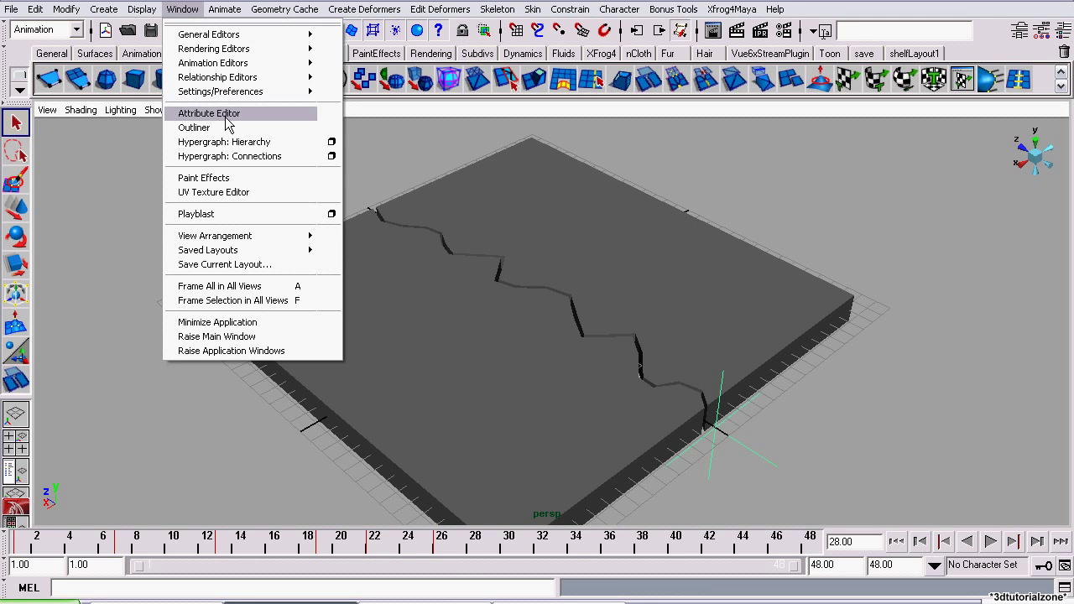
{"action": "left_click", "coordinate": [194, 127]}
{"action": "left_click_drag", "start_coordinate": [695, 178], "coordinate": [819, 187]}
{"action": "left_click", "coordinate": [522, 243]}
{"action": "left_click_drag", "start_coordinate": [462, 270], "coordinate": [394, 269], "text": "alt"}
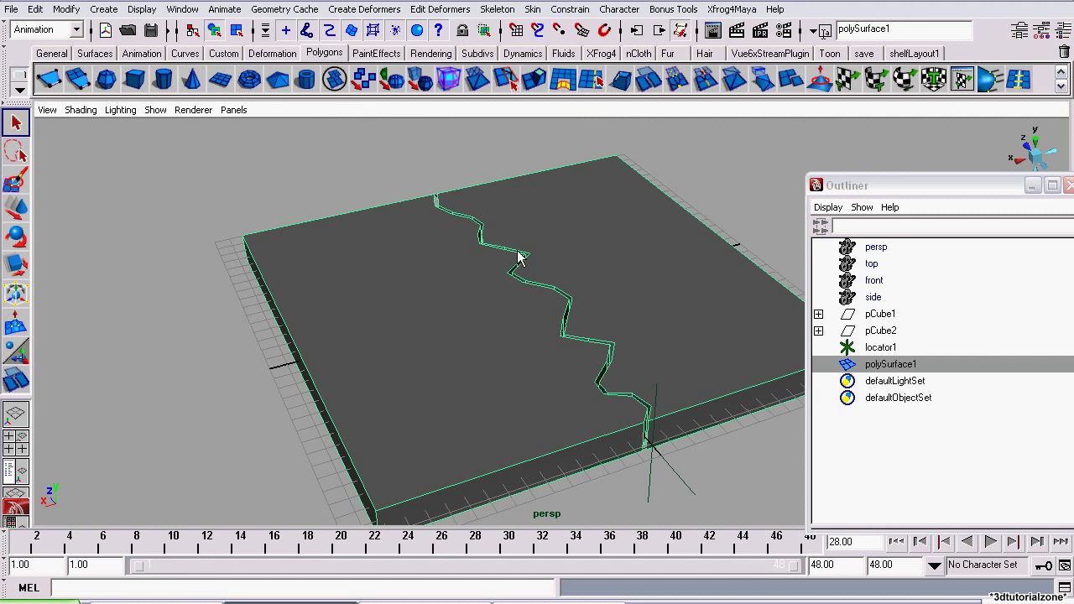
{"action": "left_click_drag", "start_coordinate": [639, 352], "coordinate": [491, 380], "text": "alt"}
{"action": "left_click_drag", "start_coordinate": [617, 403], "coordinate": [426, 297], "text": "alt"}
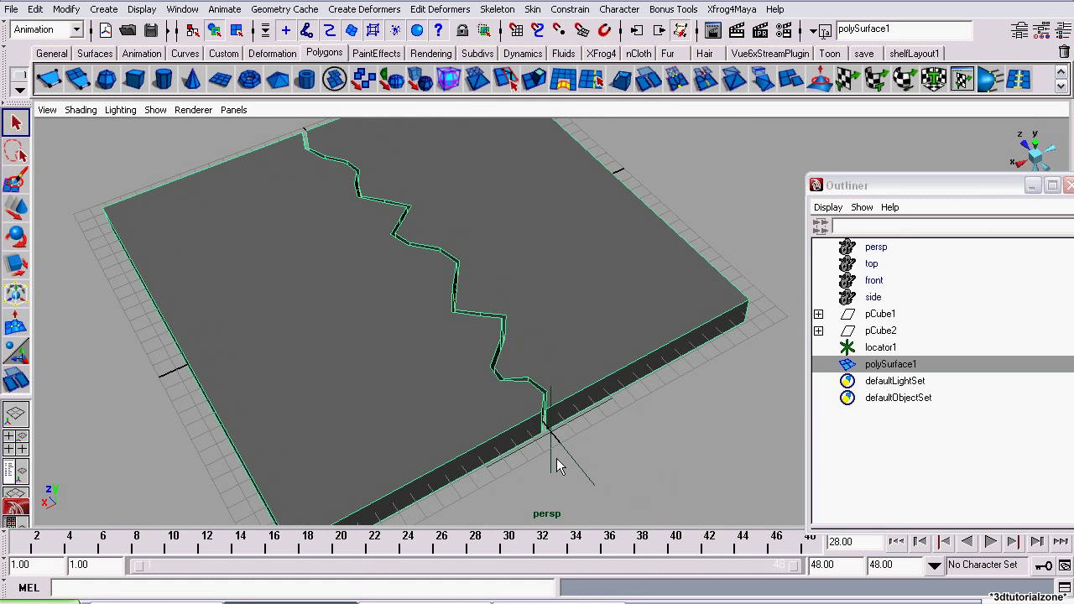
- Duplicate polySurface1, and group the original polySurface1 together with pCube1, pCube2 and locator1
{"action": "key", "text": "ctrl+d"}
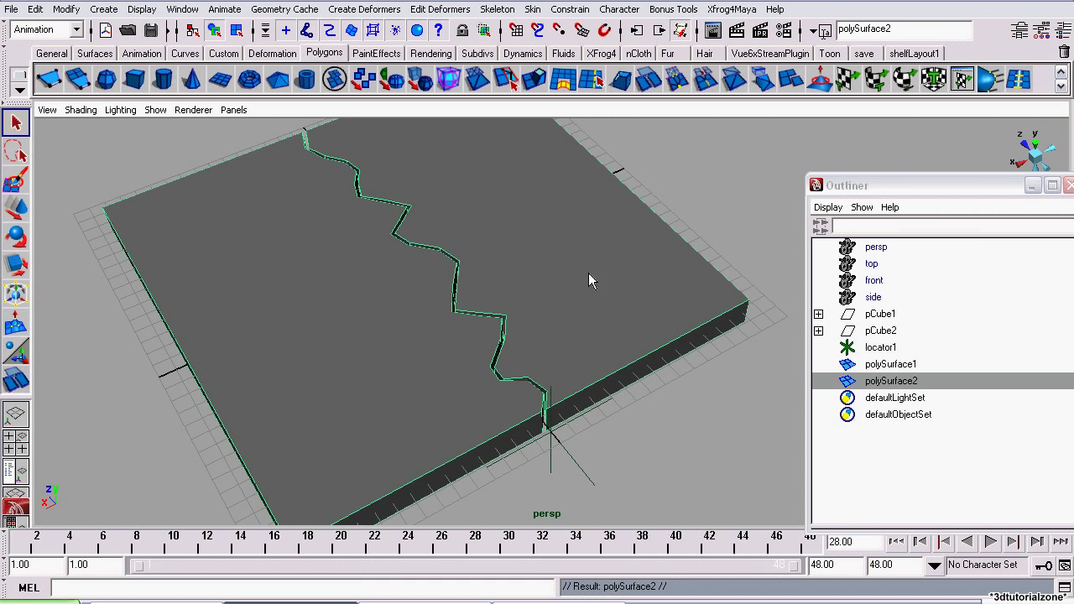
{"action": "left_click_drag", "start_coordinate": [588, 280], "coordinate": [889, 407], "text": "alt"}
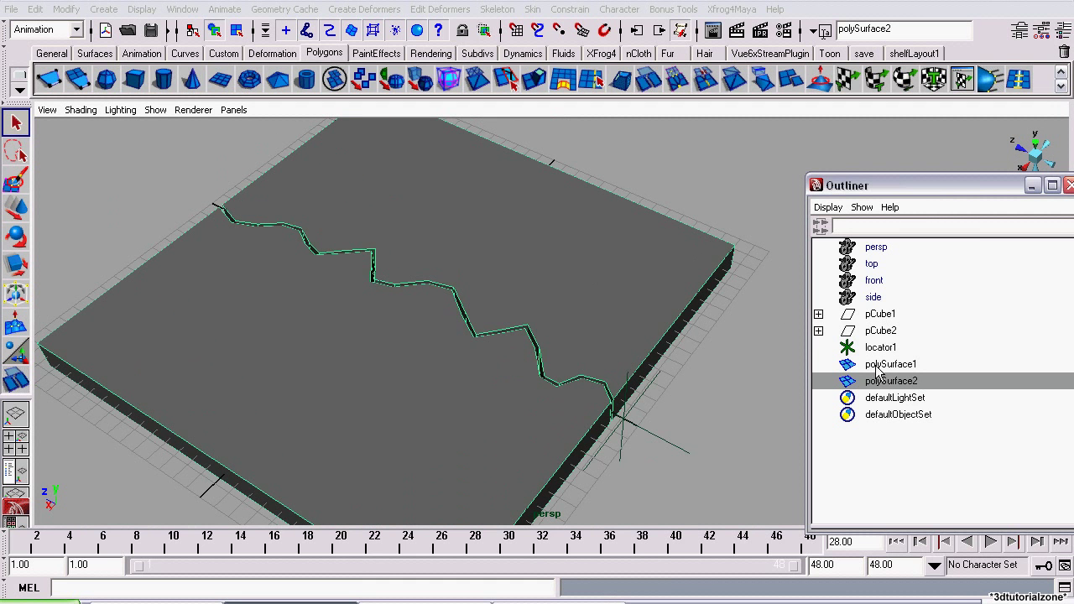
{"action": "left_click", "coordinate": [877, 369]}
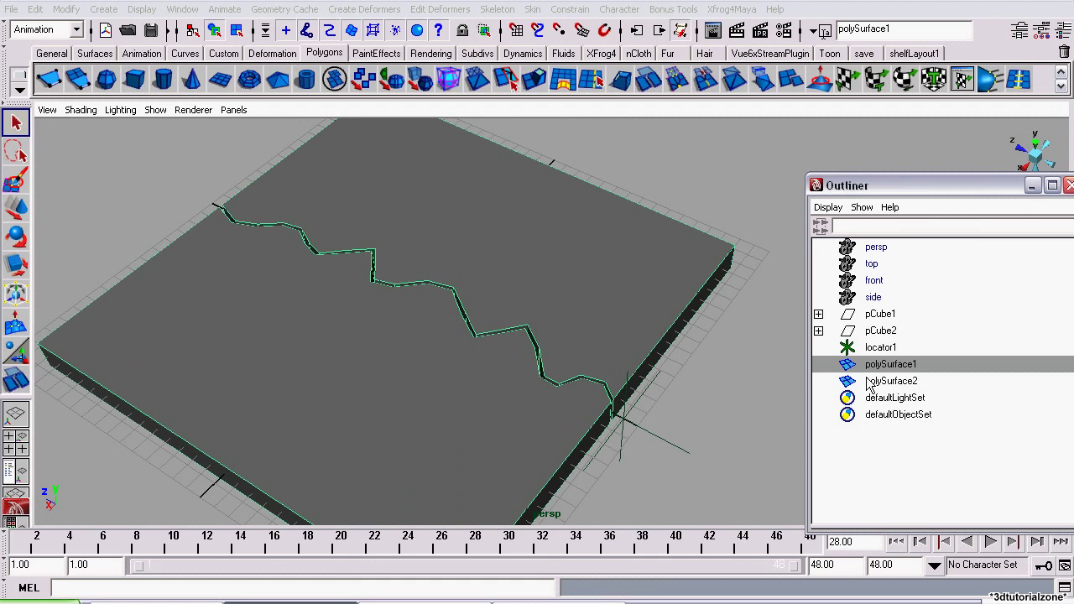
{"action": "left_click", "coordinate": [869, 314], "text": "shift"}
{"action": "left_click", "coordinate": [51, 53]}
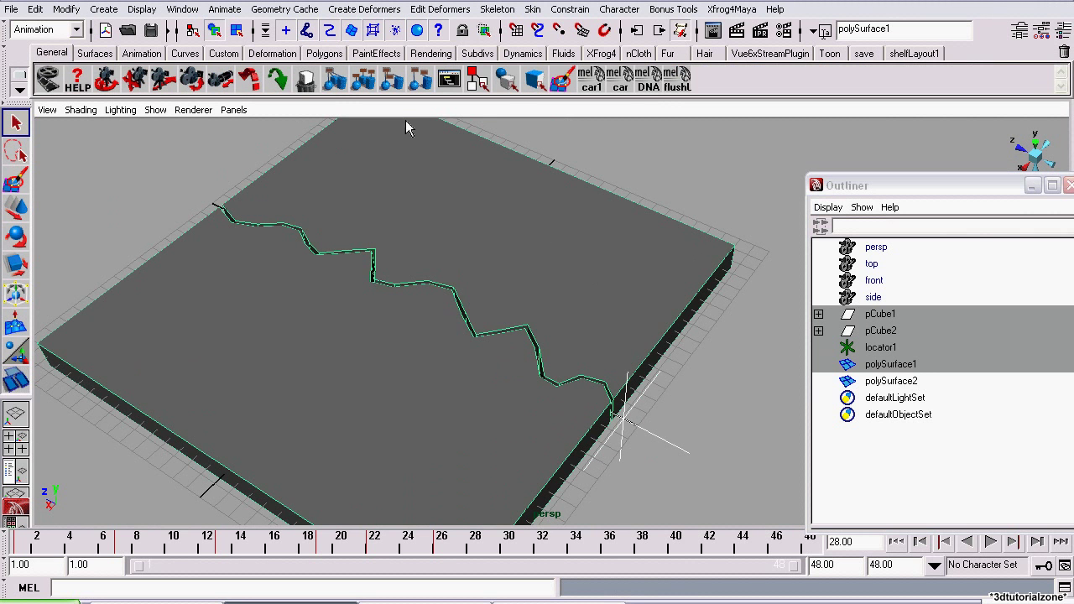
{"action": "left_click", "coordinate": [335, 84]}
- Rename the new group of cubes, locator and original slab as Before_crack
{"action": "double_click", "coordinate": [877, 331]}
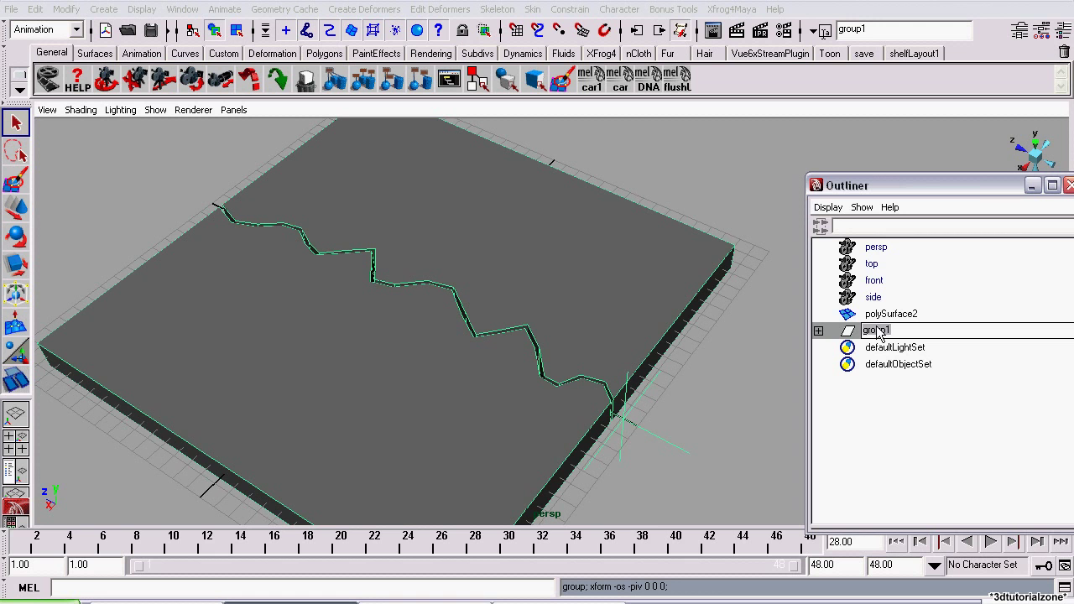
{"action": "type", "text": "Before_crack"}
{"action": "key", "text": "Return"}
- Put the duplicate slab polySurface2 in its own group and name that group After_Crack
{"action": "left_click", "coordinate": [885, 319]}
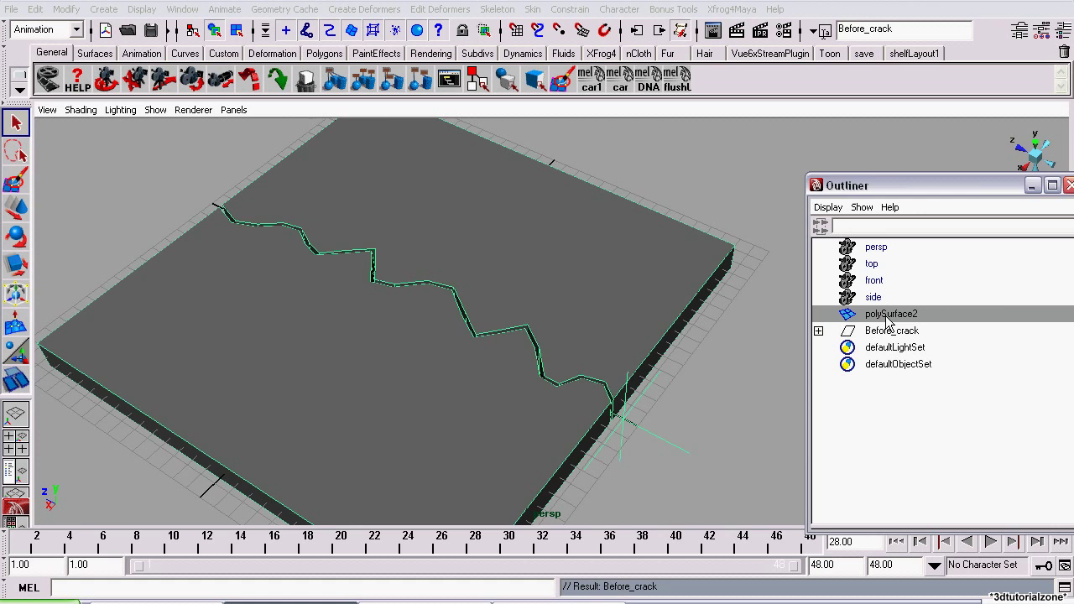
{"action": "left_click_drag", "start_coordinate": [593, 367], "coordinate": [697, 361], "text": "alt"}
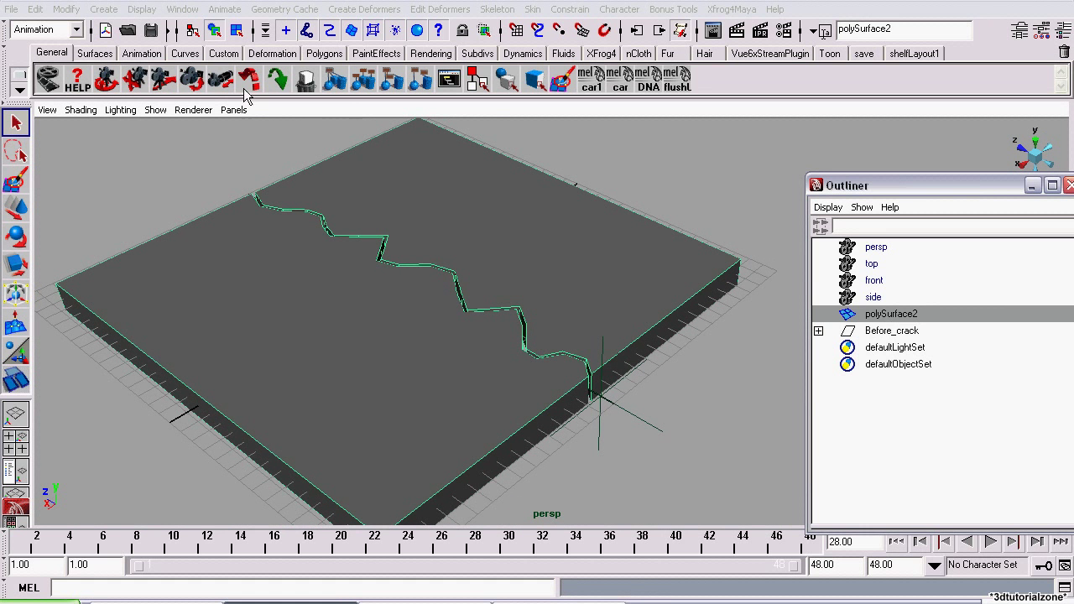
{"action": "key", "text": "ctrl+g"}
{"action": "double_click", "coordinate": [867, 334]}
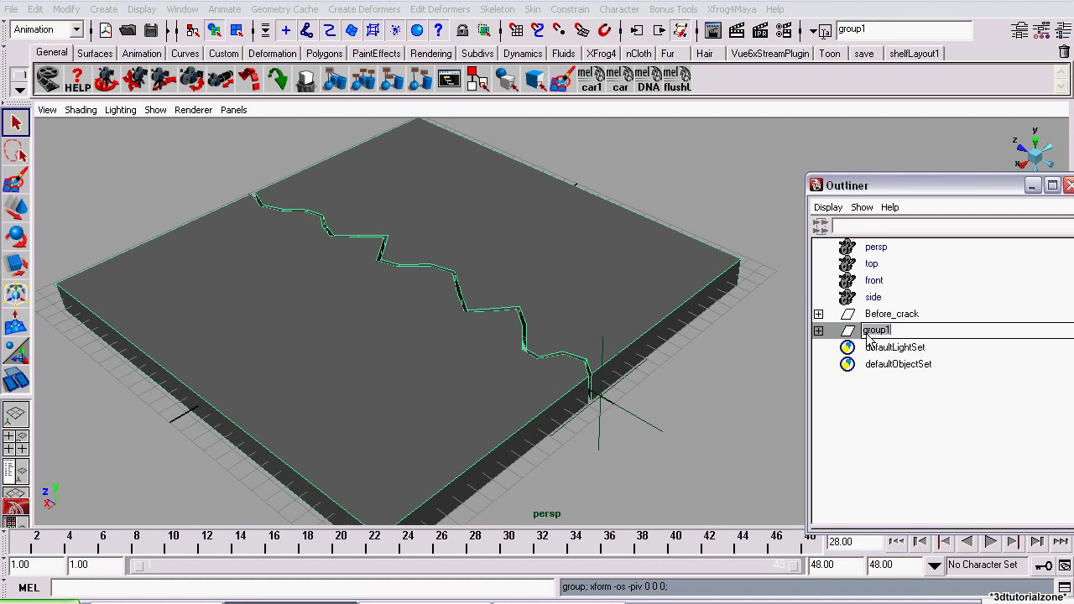
{"action": "type", "text": "After_Crack"}
{"action": "key", "text": "Return"}
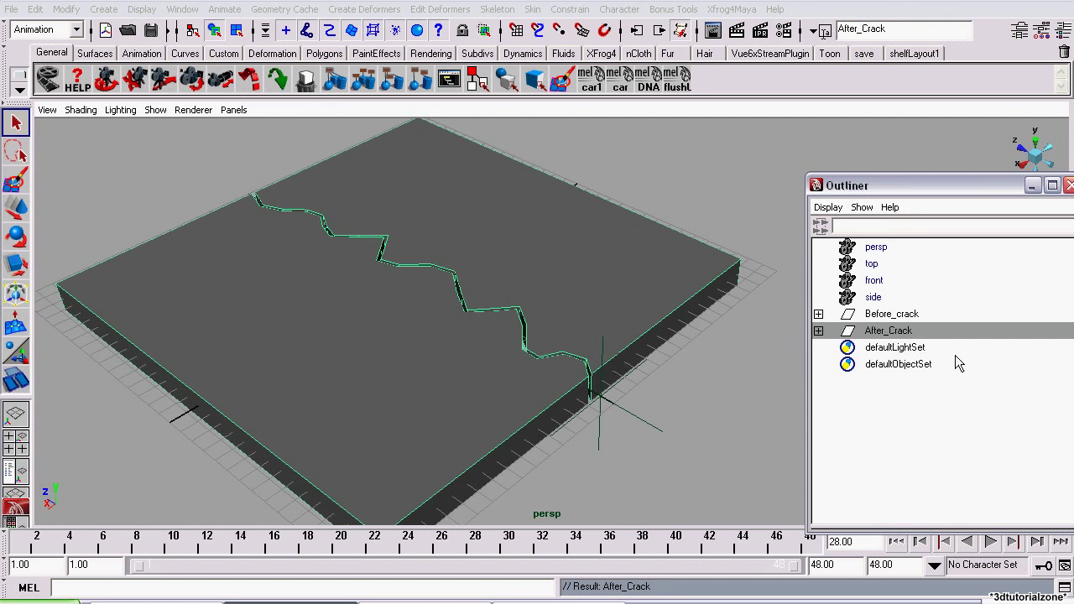
- Correct the capitalization of the first group's name to Before_Crack
{"action": "left_click", "coordinate": [906, 316]}
{"action": "double_click", "coordinate": [906, 316]}
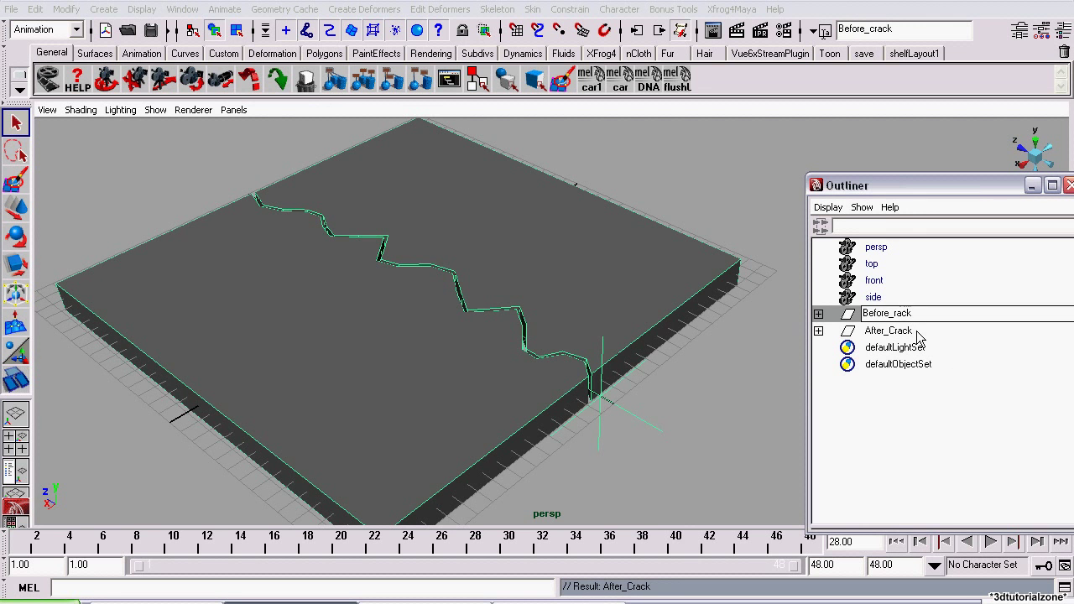
{"action": "key", "text": "Return"}
- Scrub the timeline around frames 25 and 26 and examine the last stage of the crack opening
{"action": "left_click_drag", "start_coordinate": [453, 344], "coordinate": [621, 288], "text": "alt"}
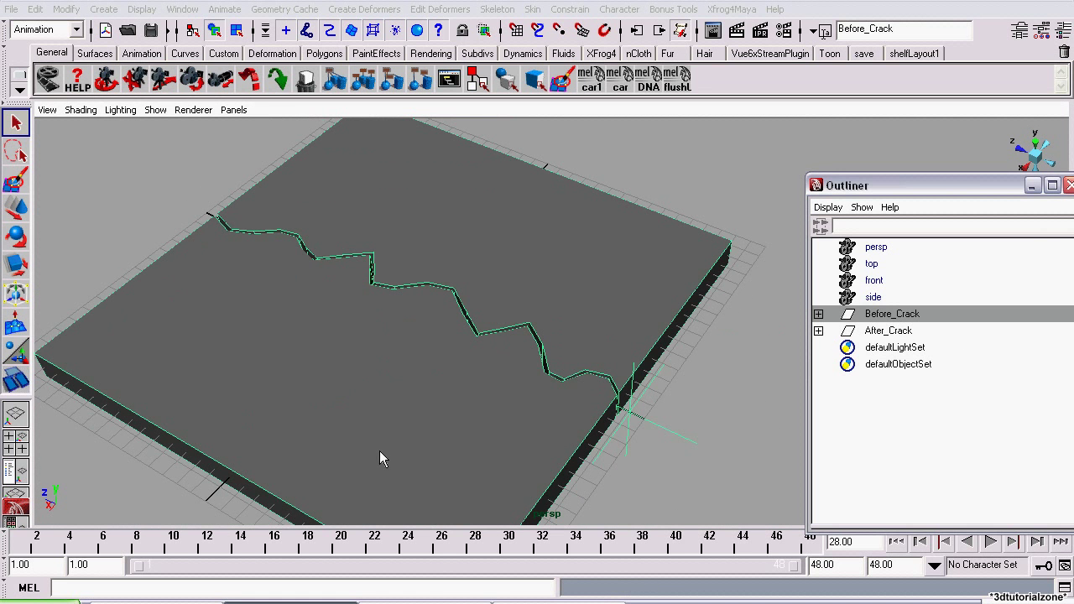
{"action": "left_click_drag", "start_coordinate": [380, 459], "coordinate": [391, 397], "text": "alt"}
{"action": "left_click_drag", "start_coordinate": [435, 556], "coordinate": [425, 556]}
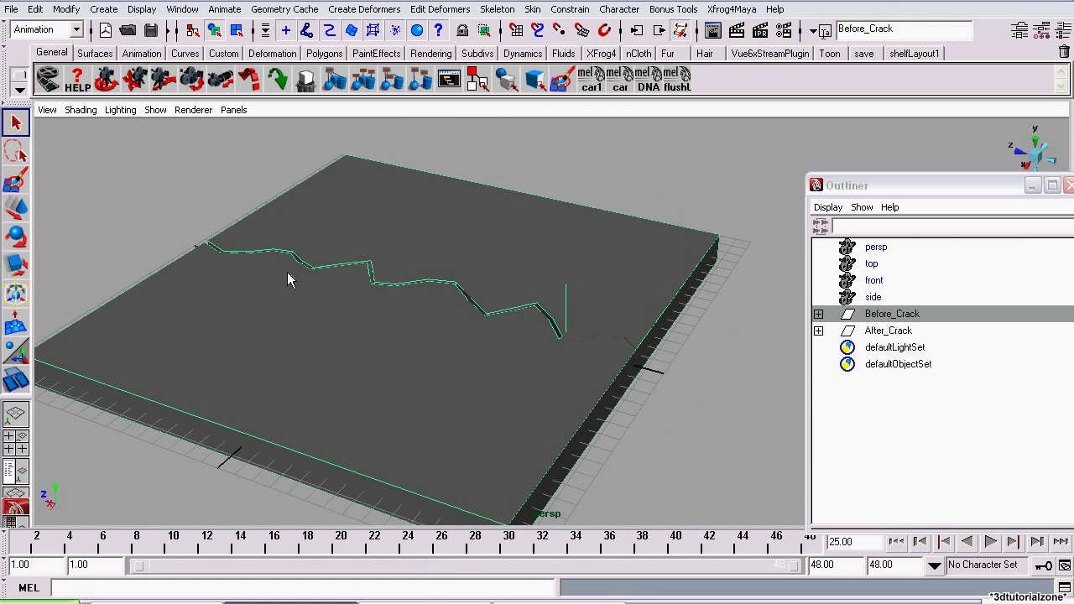
{"action": "middle_click_drag", "start_coordinate": [290, 281], "coordinate": [404, 342], "text": "alt"}
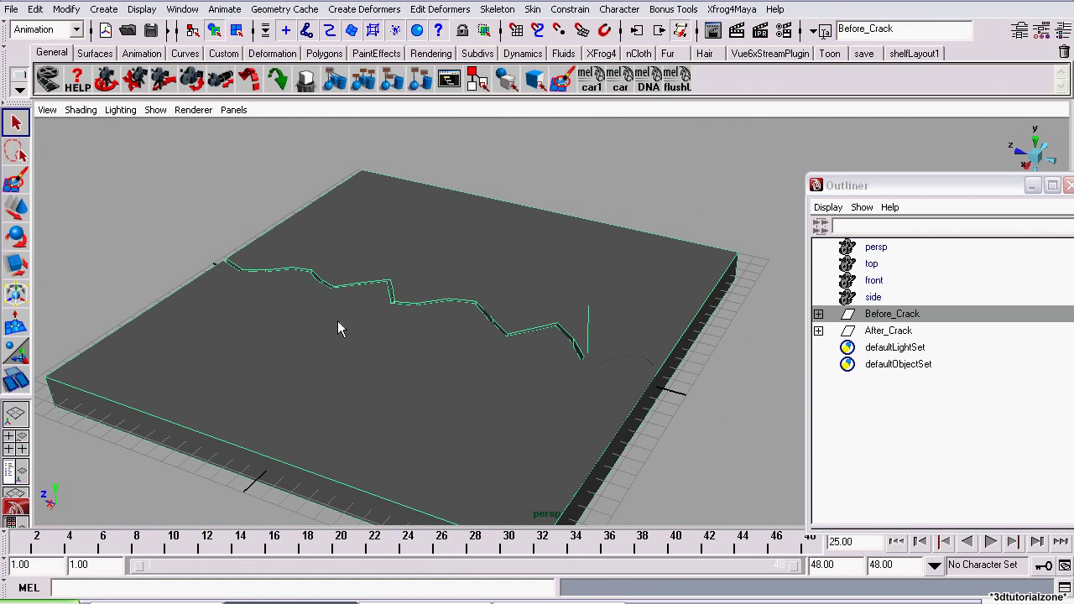
{"action": "left_click_drag", "start_coordinate": [338, 323], "coordinate": [414, 338], "text": "alt"}
{"action": "left_click_drag", "start_coordinate": [558, 429], "coordinate": [458, 444], "text": "alt"}
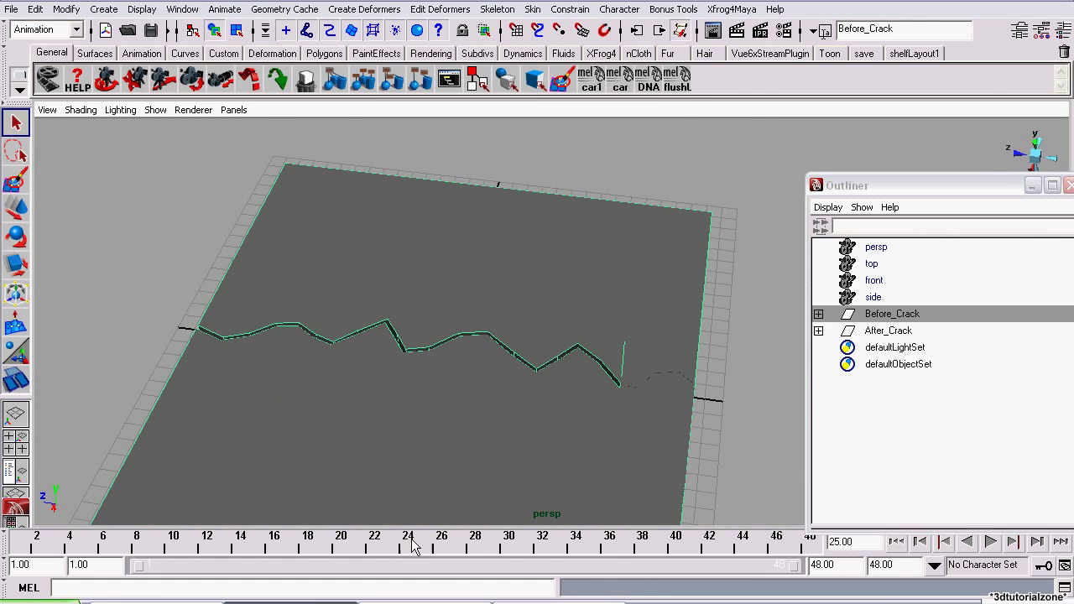
{"action": "left_click_drag", "start_coordinate": [423, 545], "coordinate": [443, 544]}
{"action": "left_click_drag", "start_coordinate": [688, 367], "coordinate": [681, 382], "text": "alt"}
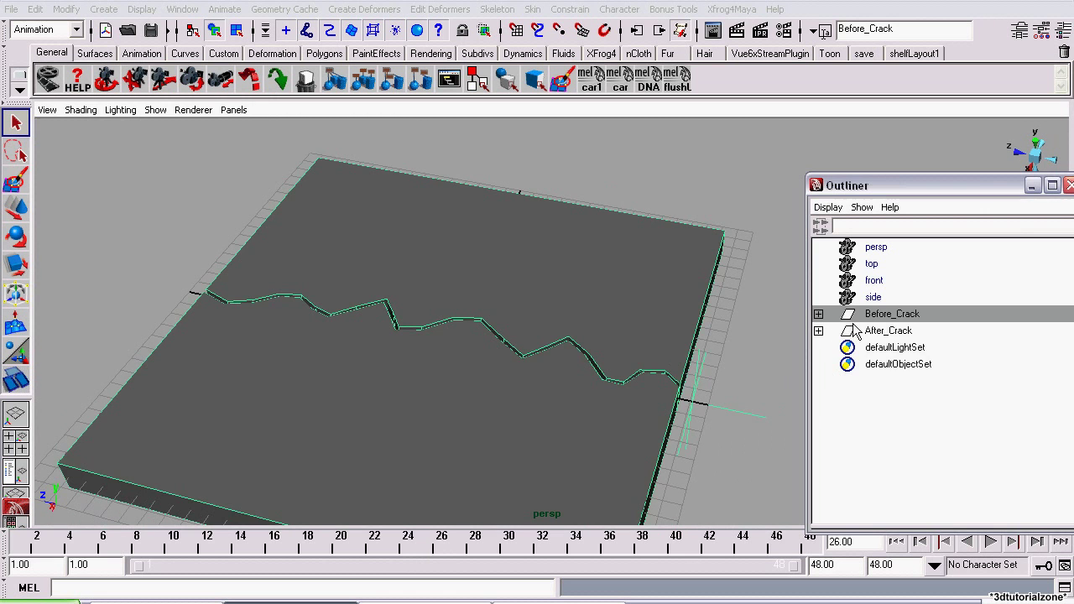
- Expand the After_Crack group, select its polySurface2, and inspect the duplicate along the crack
{"action": "left_click", "coordinate": [818, 331]}
{"action": "left_click", "coordinate": [894, 348]}
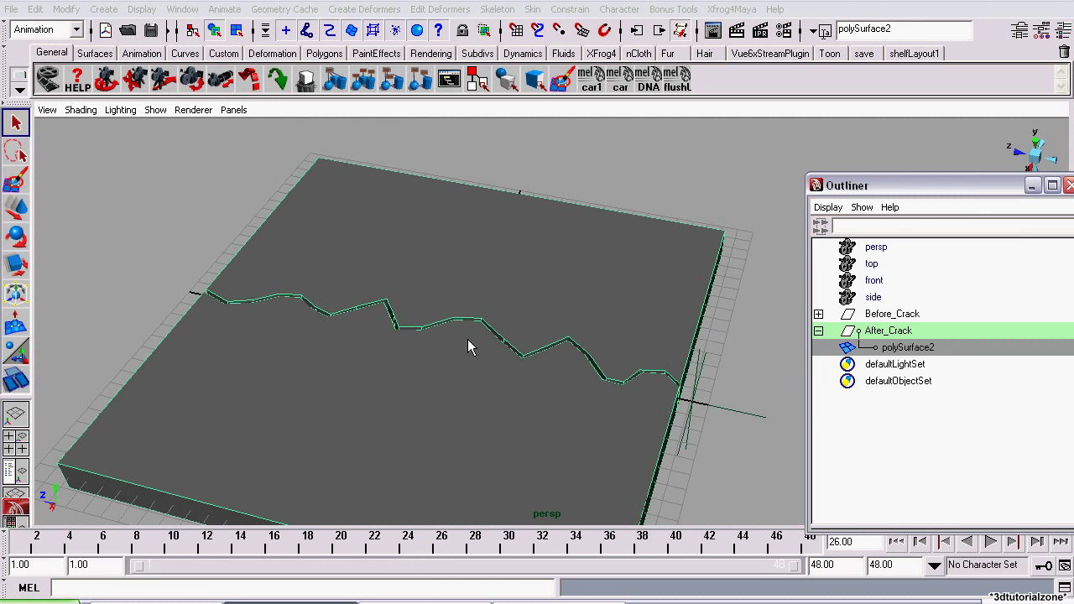
{"action": "left_click_drag", "start_coordinate": [562, 367], "coordinate": [592, 375], "text": "alt"}
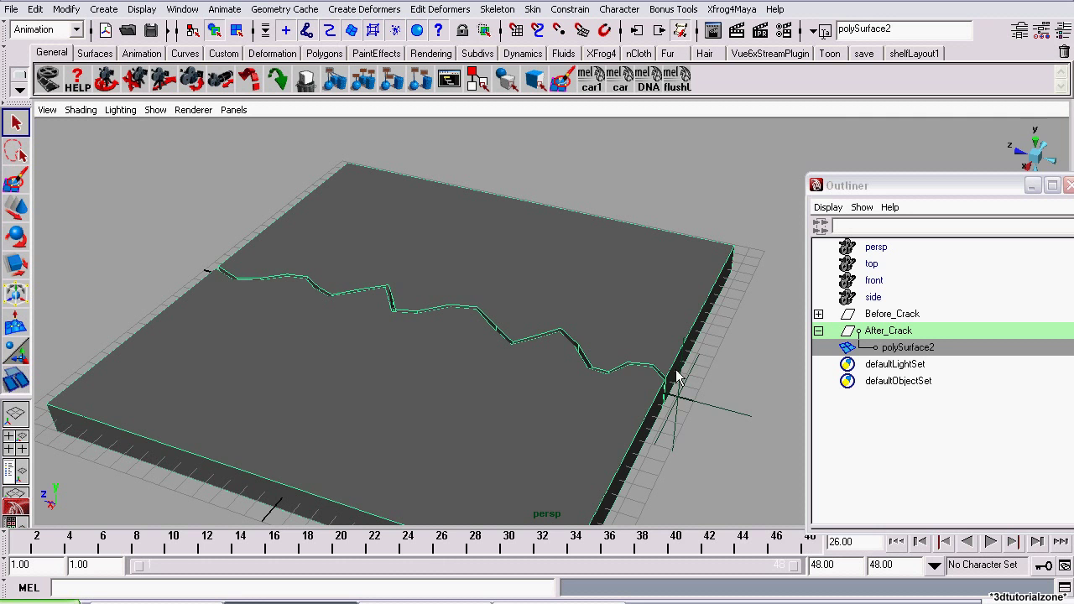
- Set a keyframe on the Before_Crack group at frame 25, with its attributes shown in the Attribute Editor
{"action": "left_click", "coordinate": [429, 544]}
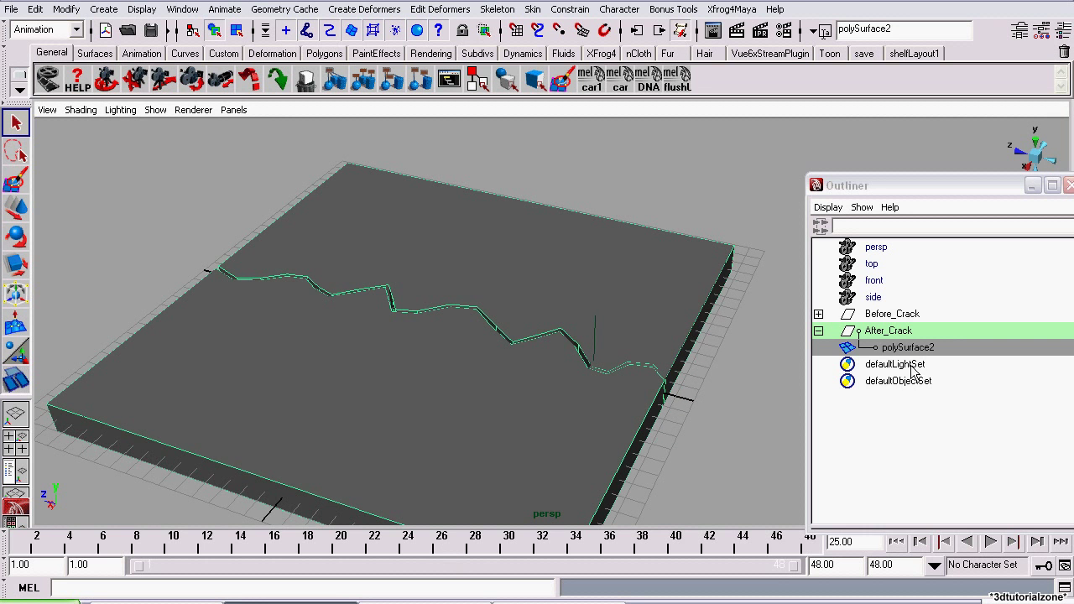
{"action": "left_click", "coordinate": [893, 315]}
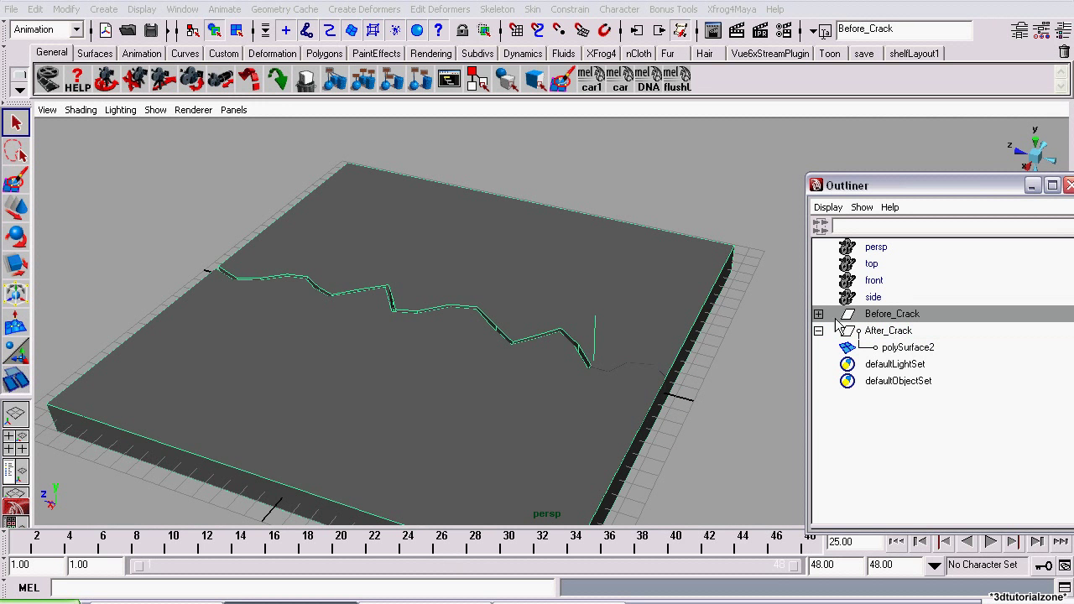
{"action": "left_click", "coordinate": [819, 313]}
{"action": "left_click", "coordinate": [819, 314]}
{"action": "left_click_drag", "start_coordinate": [853, 192], "coordinate": [621, 116]}
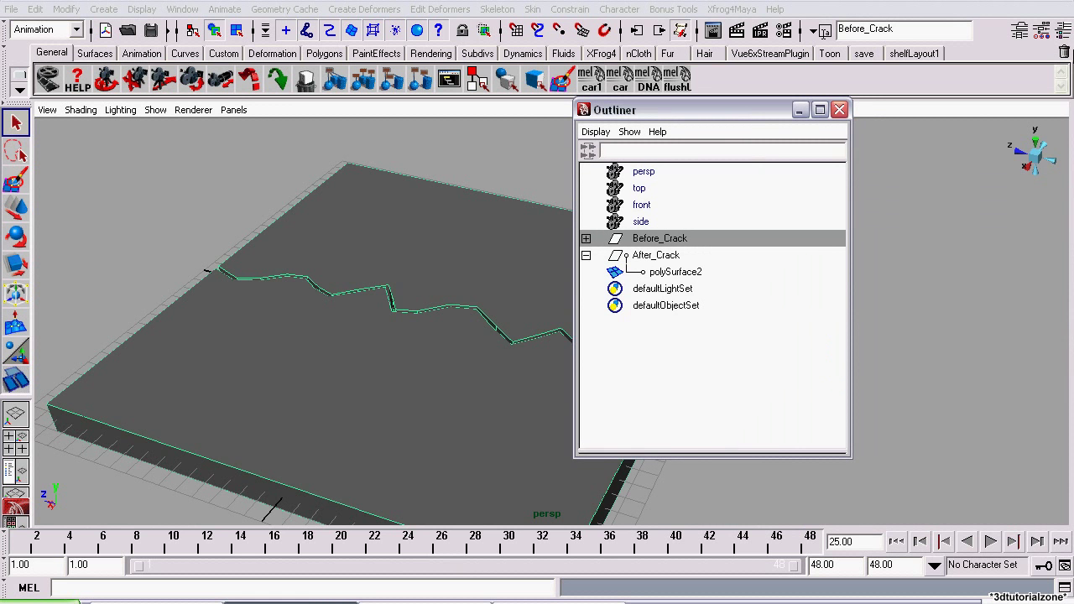
{"action": "left_click", "coordinate": [1017, 32]}
{"action": "left_click_drag", "start_coordinate": [759, 111], "coordinate": [967, 28]}
{"action": "left_click_drag", "start_coordinate": [345, 320], "coordinate": [374, 320], "text": "alt"}
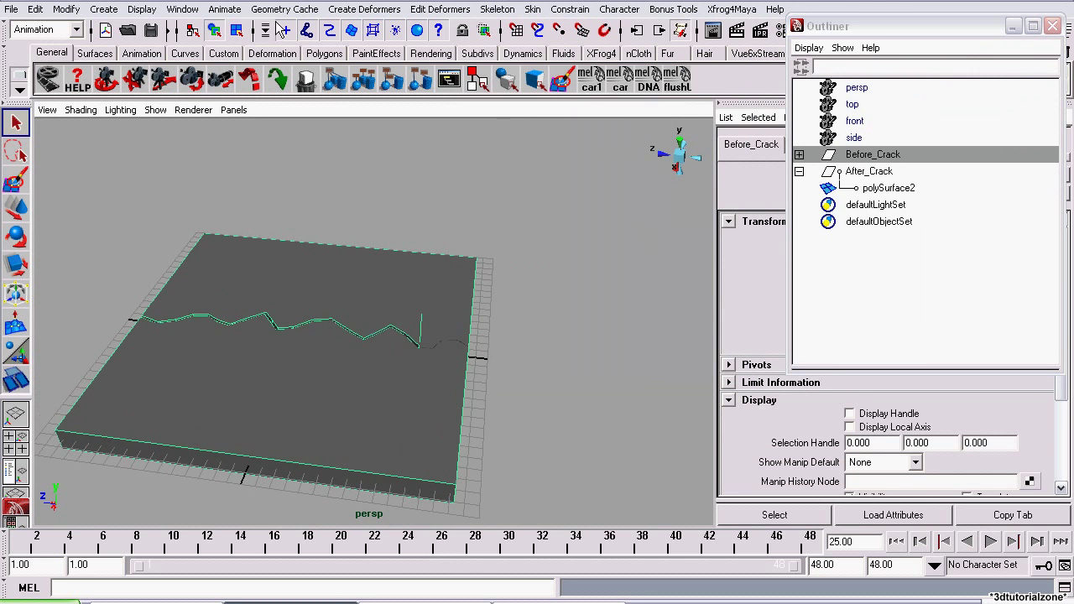
{"action": "left_click", "coordinate": [224, 10]}
{"action": "left_click", "coordinate": [243, 34]}
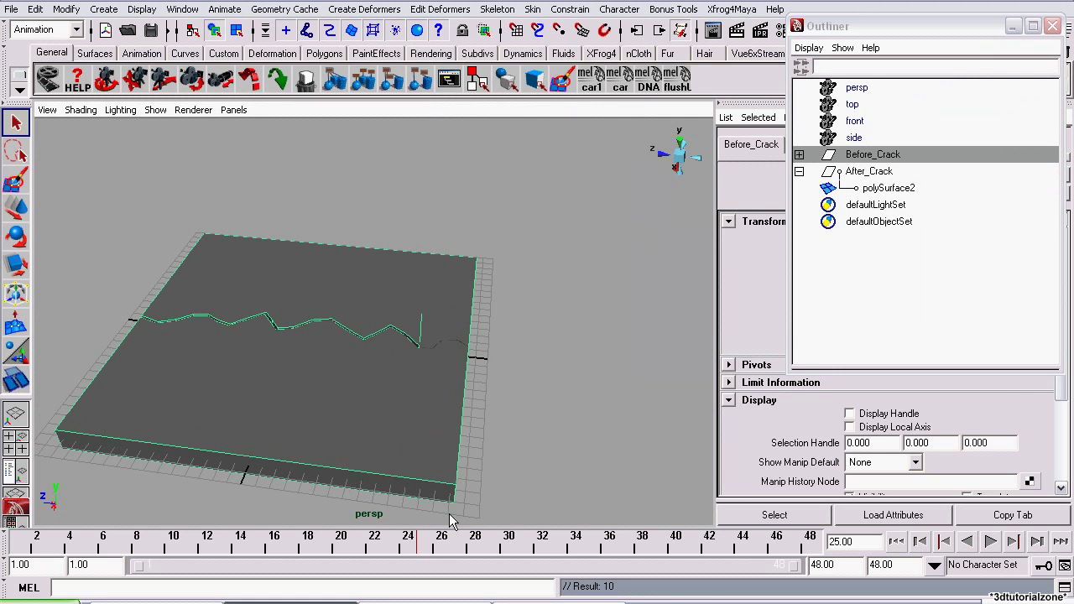
- At frame 26, turn off Visibility for the Before_Crack group and set a keyframe
{"action": "key", "text": "alt+v"}
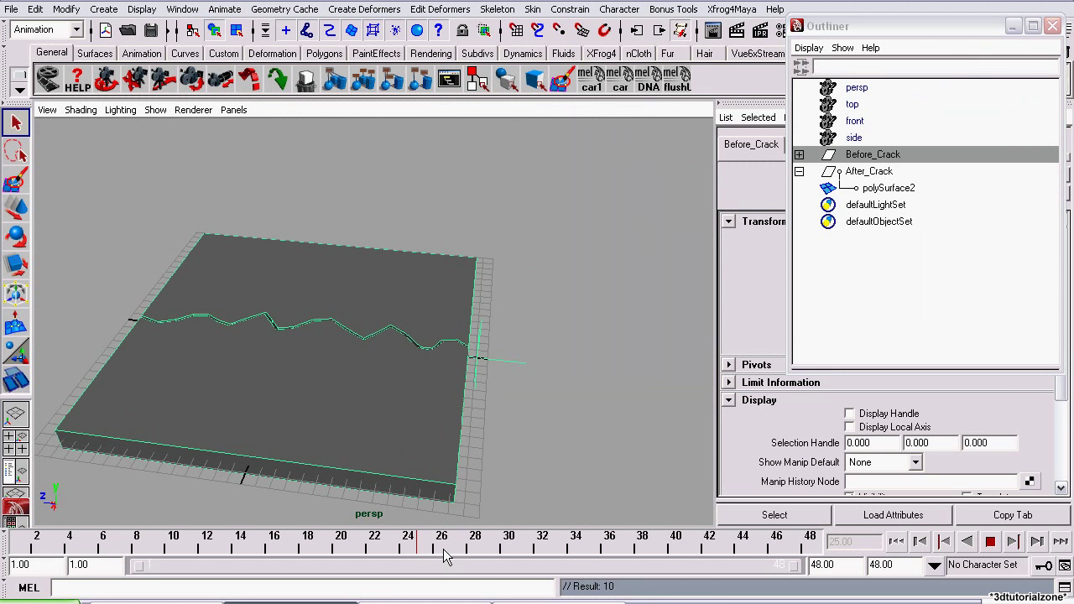
{"action": "key", "text": "alt+v"}
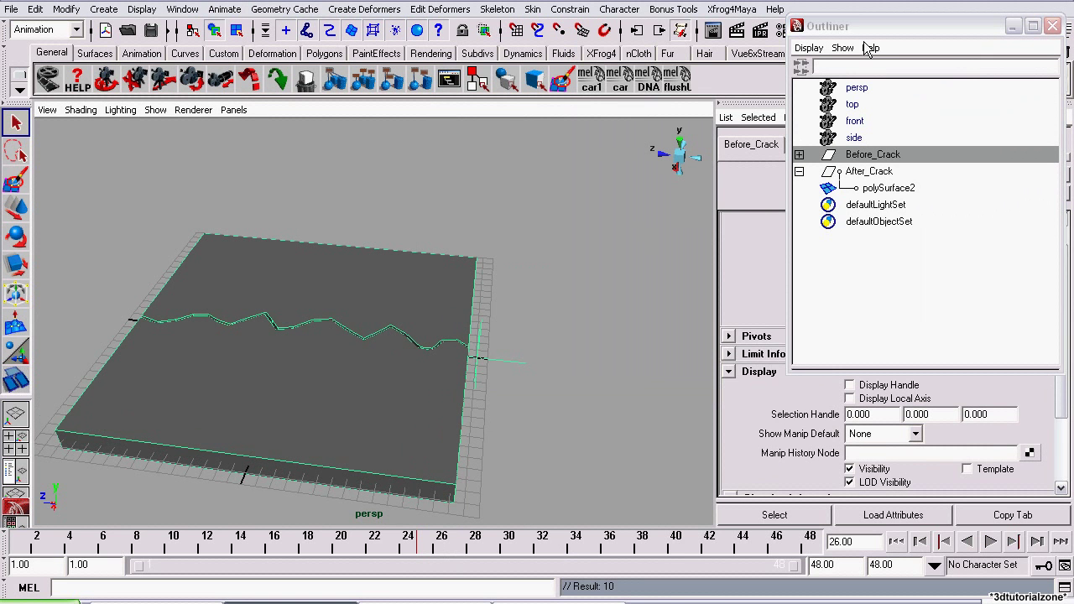
{"action": "left_click_drag", "start_coordinate": [863, 41], "coordinate": [498, 63]}
{"action": "scroll", "coordinate": [1059, 369], "scroll_direction": "down", "scroll_amount": 2}
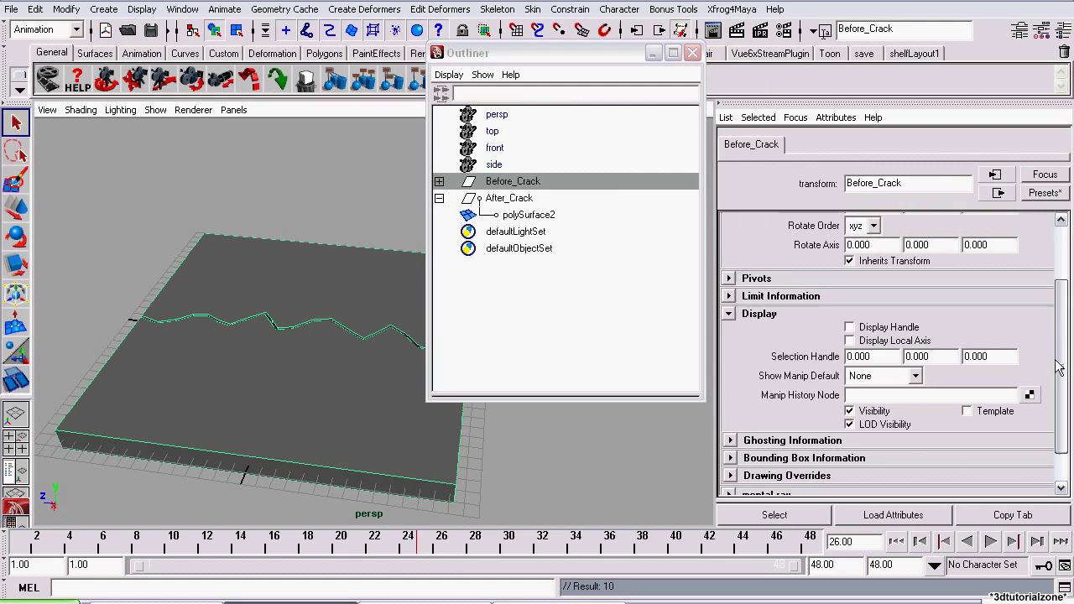
{"action": "left_click_drag", "start_coordinate": [489, 54], "coordinate": [784, 96]}
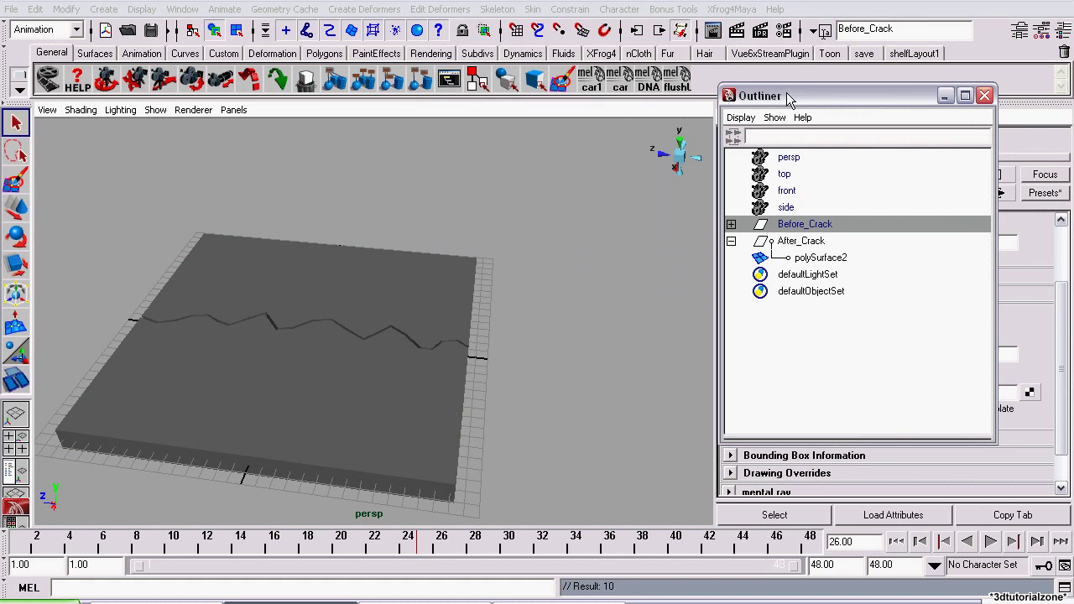
{"action": "left_click_drag", "start_coordinate": [537, 260], "coordinate": [440, 298], "text": "alt"}
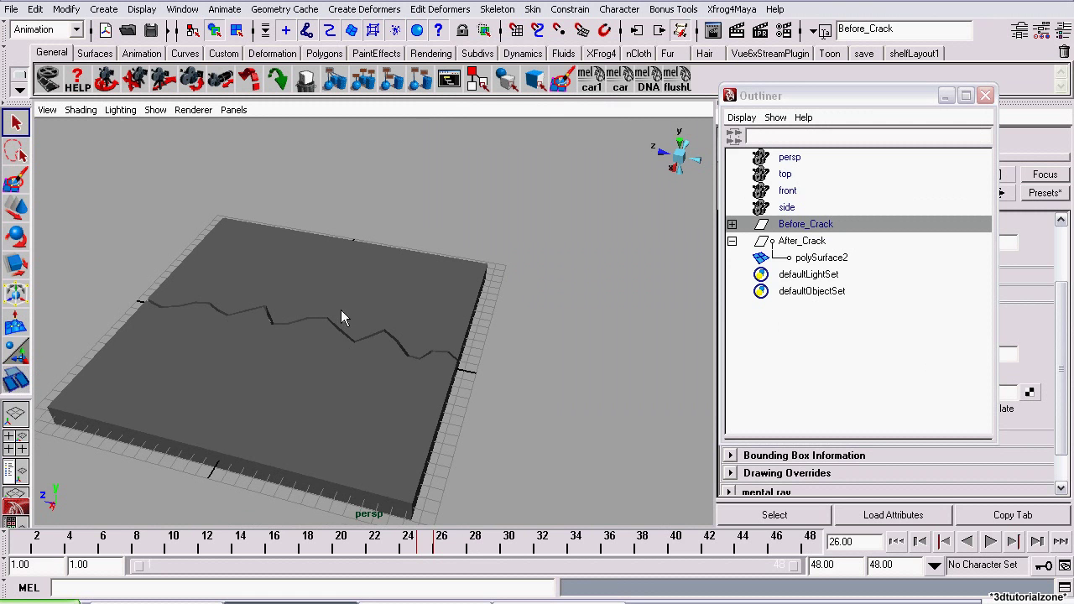
- Scrub the timeline around frame 26 to check how the slab looks at the visibility switch
{"action": "middle_click_drag", "start_coordinate": [341, 312], "coordinate": [355, 323], "text": "alt"}
{"action": "mouse_move", "coordinate": [432, 546]}
{"action": "left_mouse_down"}
{"action": "mouse_move", "coordinate": [377, 545]}
{"action": "mouse_move", "coordinate": [435, 538]}
{"action": "left_mouse_up"}
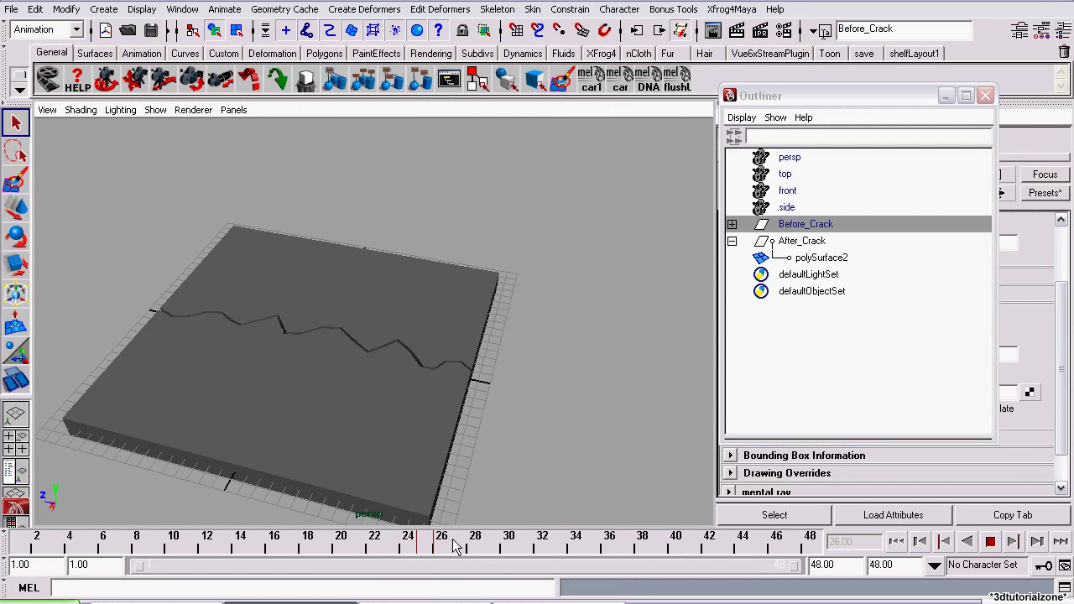
{"action": "key", "text": "alt+v"}
{"action": "middle_click_drag", "start_coordinate": [490, 290], "coordinate": [713, 286], "text": "alt"}
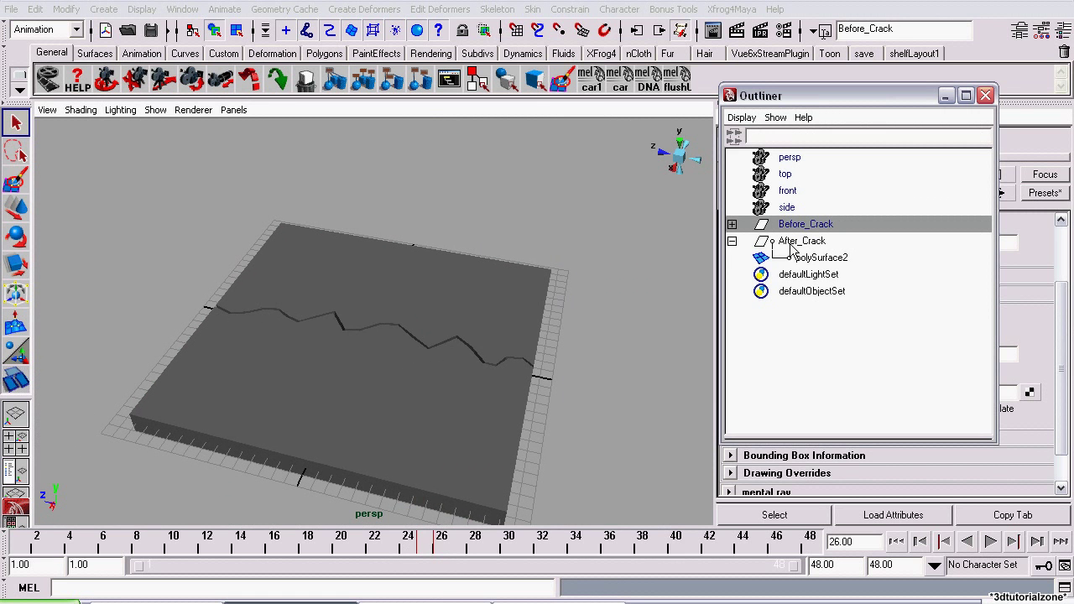
- Select the After_Crack group, turn off its Visibility at frame 25, and set a keyframe
{"action": "left_click", "coordinate": [743, 244]}
{"action": "left_click", "coordinate": [732, 242]}
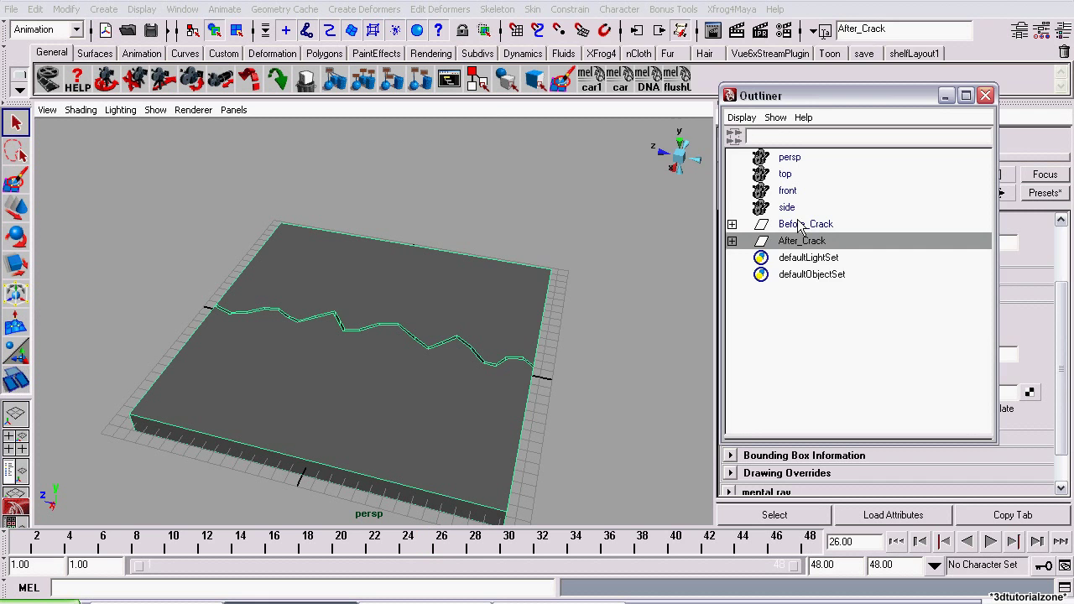
{"action": "left_click_drag", "start_coordinate": [771, 97], "coordinate": [578, 29]}
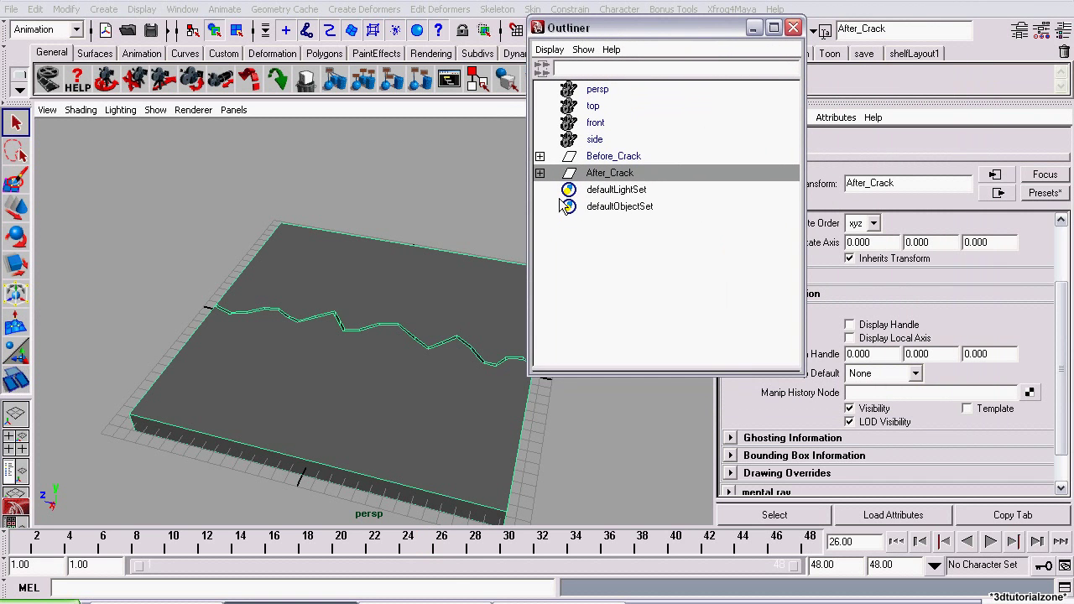
{"action": "left_click", "coordinate": [429, 547]}
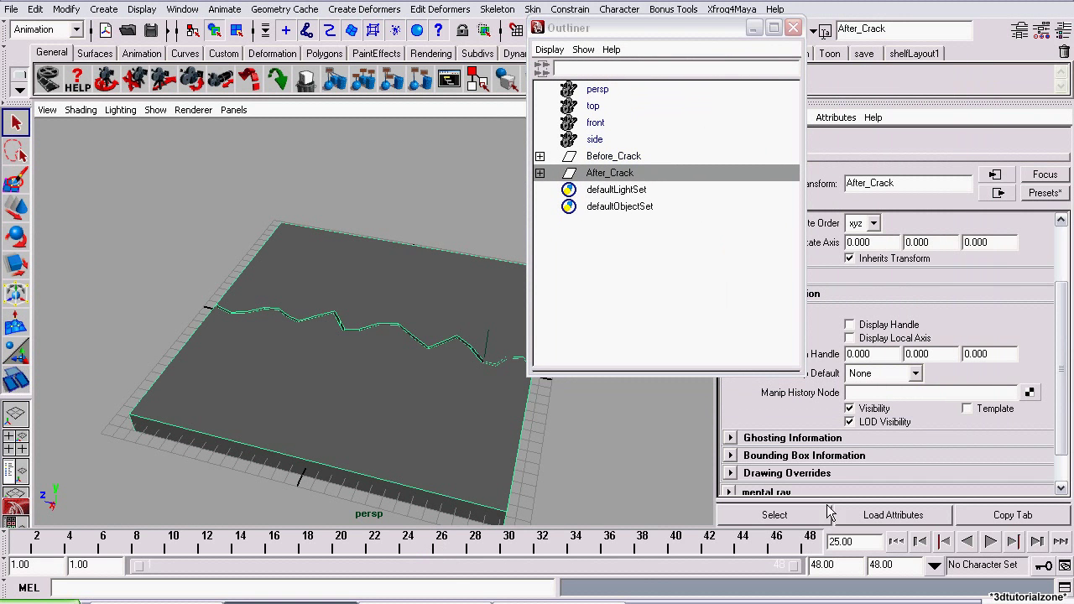
{"action": "left_click", "coordinate": [873, 409]}
{"action": "left_click_drag", "start_coordinate": [252, 377], "coordinate": [256, 407], "text": "alt"}
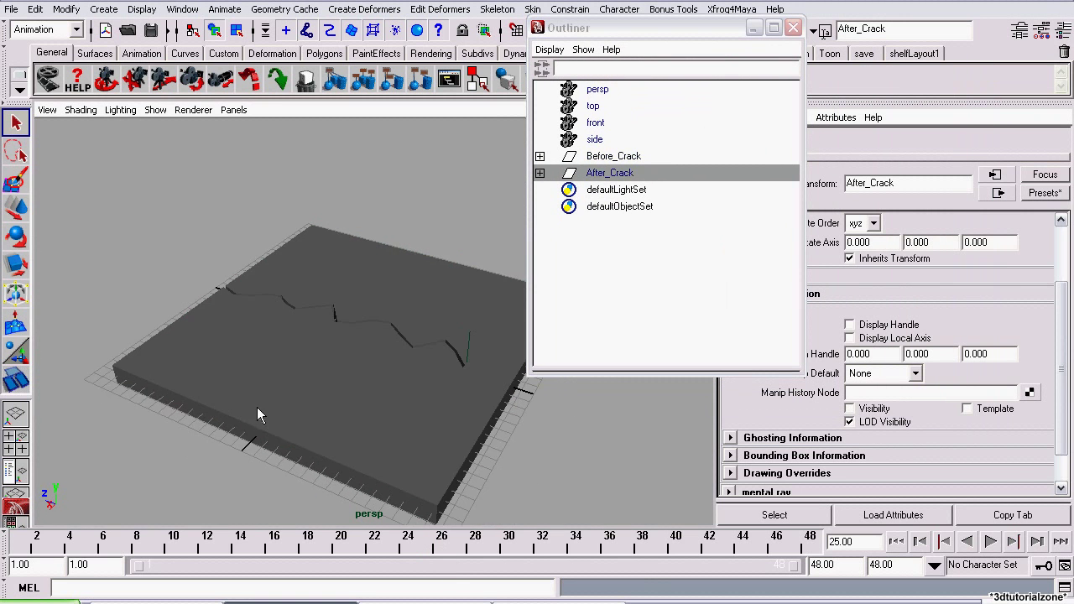
- At frame 26, turn on Visibility for the After_Crack group and set a keyframe
{"action": "left_click", "coordinate": [438, 542]}
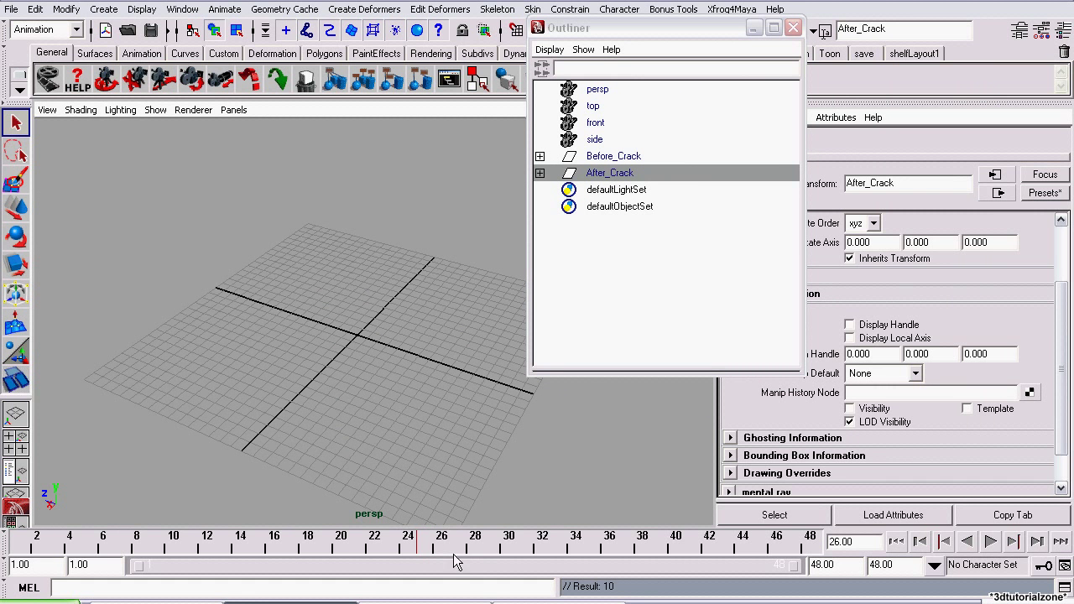
{"action": "left_click_drag", "start_coordinate": [418, 357], "coordinate": [417, 368], "text": "alt"}
{"action": "middle_click_drag", "start_coordinate": [314, 234], "coordinate": [359, 328], "text": "alt"}
{"action": "left_click_drag", "start_coordinate": [398, 398], "coordinate": [381, 376], "text": "alt"}
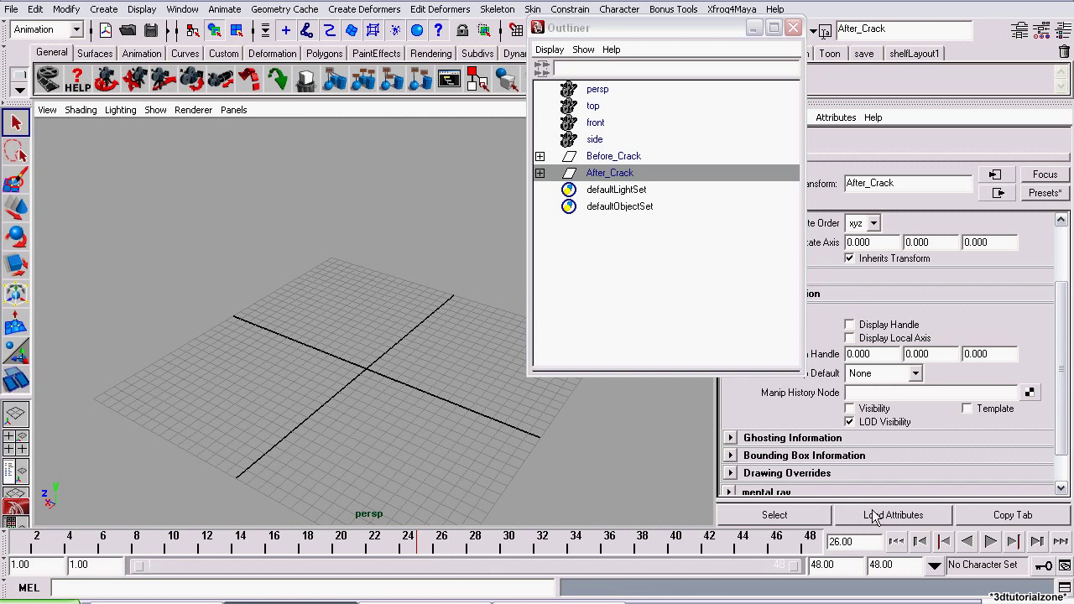
{"action": "left_click", "coordinate": [873, 408]}
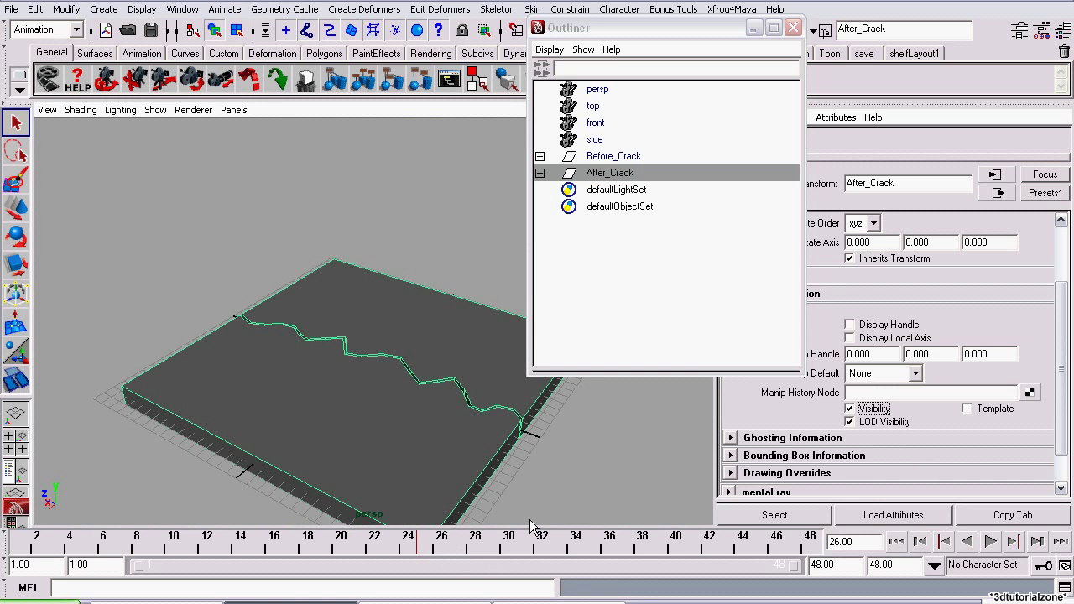
{"action": "left_click_drag", "start_coordinate": [331, 202], "coordinate": [371, 315], "text": "alt"}
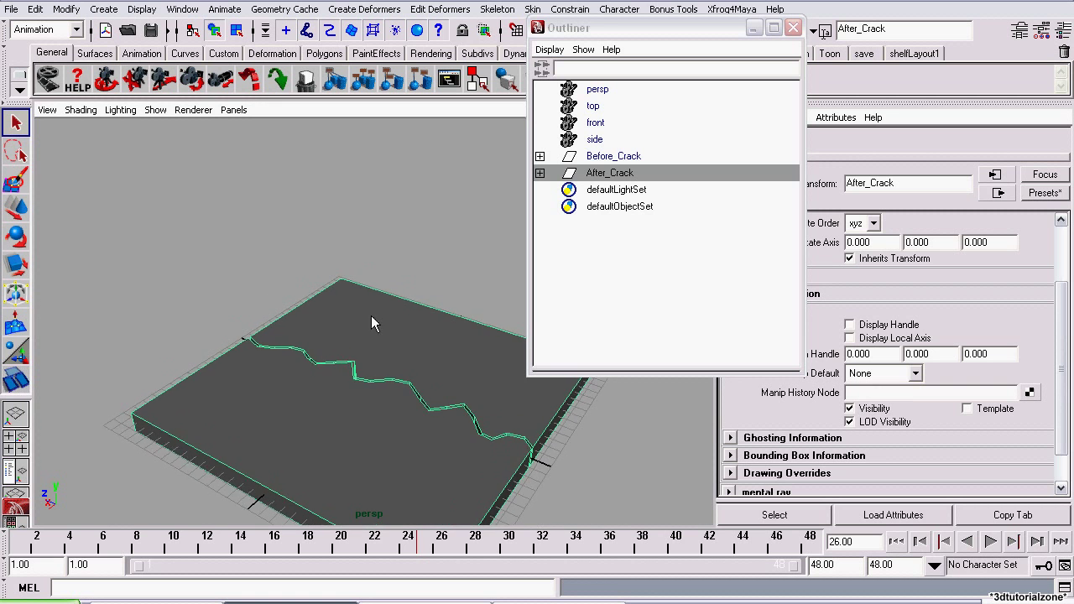
{"action": "middle_click_drag", "start_coordinate": [485, 418], "coordinate": [474, 351], "text": "alt"}
- Play and scrub the animation through frames 25 and 26 with the Before_Crack group selected to check the visibility swap
{"action": "mouse_move", "coordinate": [441, 533]}
{"action": "left_mouse_down"}
{"action": "mouse_move", "coordinate": [329, 530]}
{"action": "mouse_move", "coordinate": [457, 542]}
{"action": "left_mouse_up"}
{"action": "key", "text": "alt+v"}
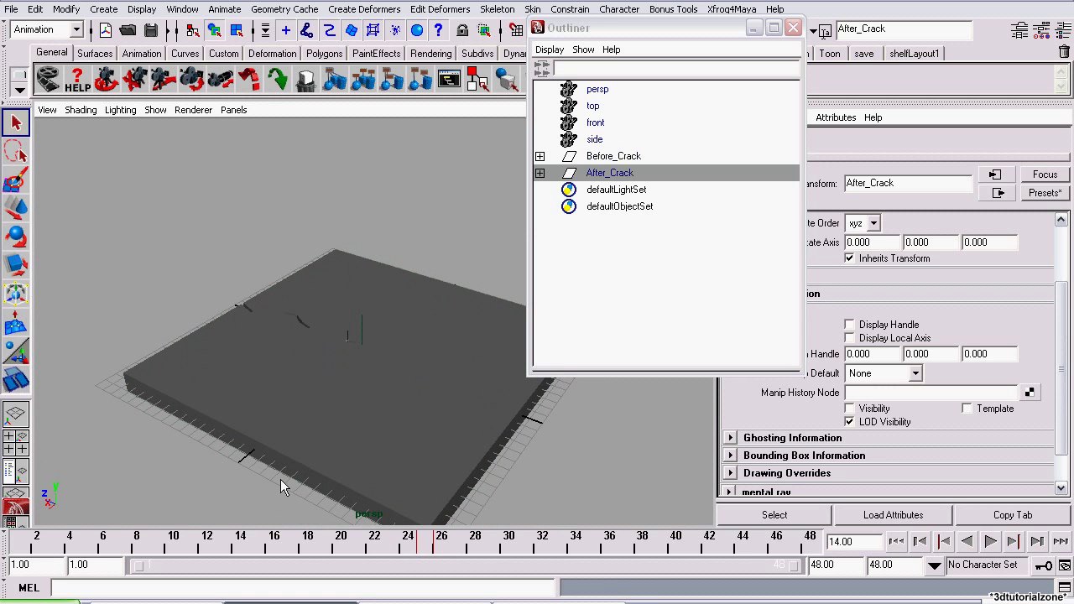
{"action": "left_click", "coordinate": [625, 157]}
{"action": "key", "text": "alt+v"}
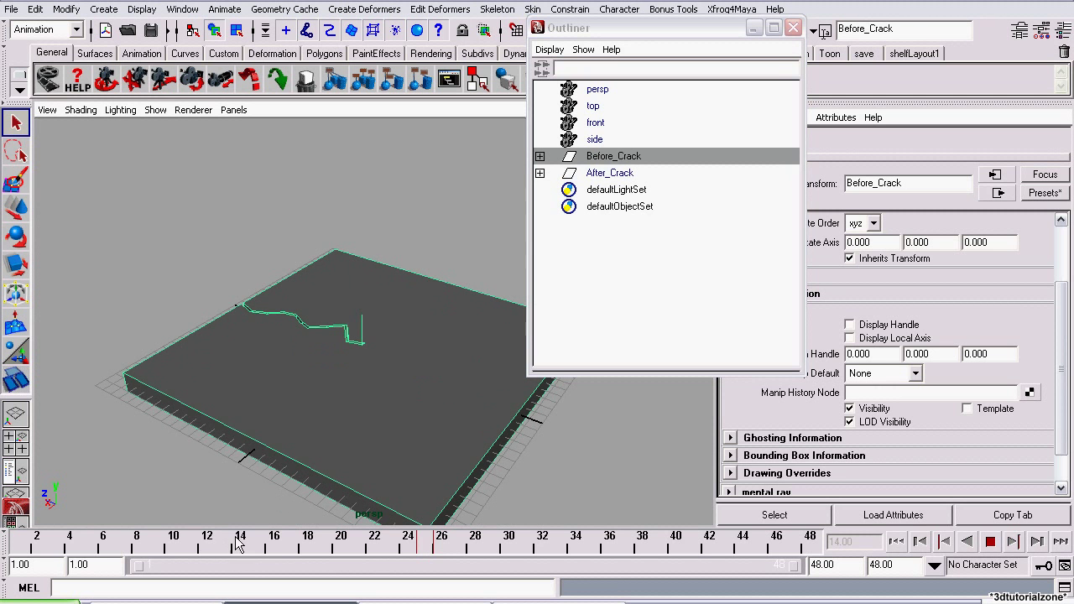
{"action": "key", "text": "alt+v"}
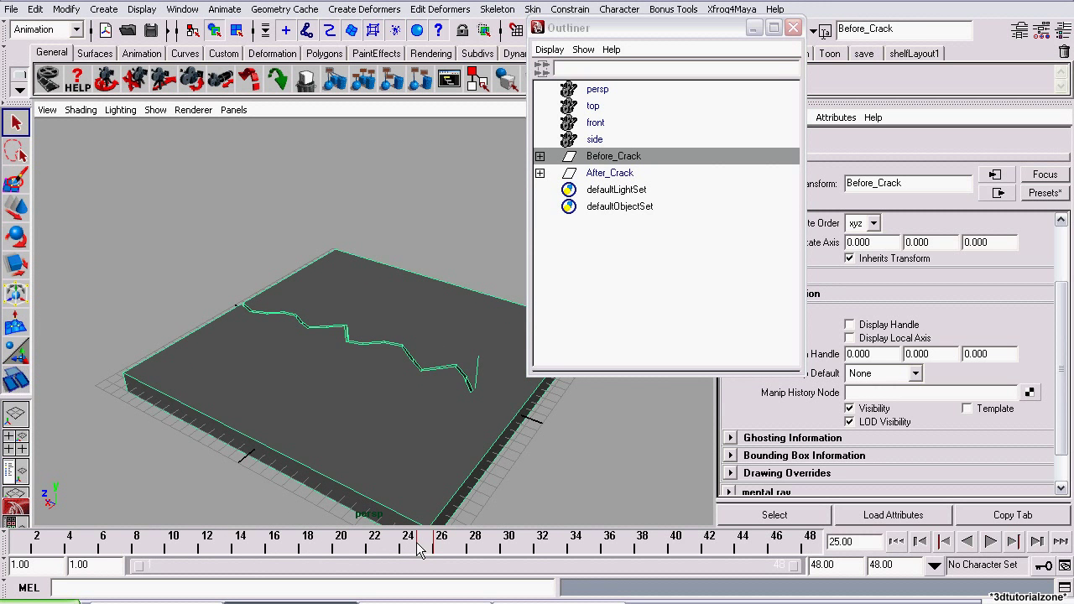
{"action": "left_click", "coordinate": [429, 547]}
{"action": "left_click_drag", "start_coordinate": [426, 334], "coordinate": [448, 275], "text": "alt"}
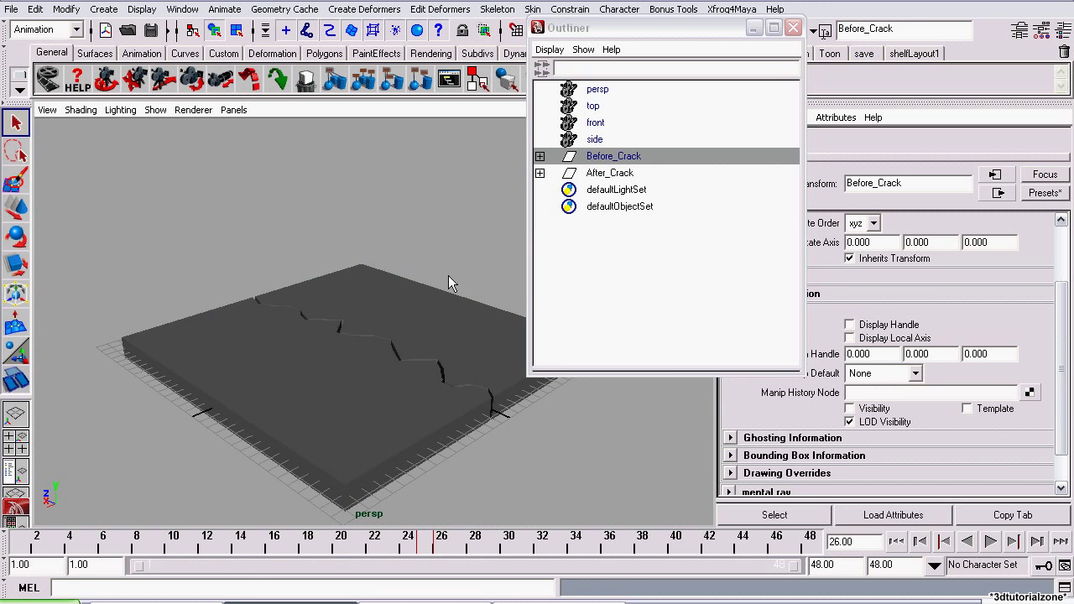
- Select the After_Crack group at frame 26 and move the Outliner clear of the slab to examine the full crack
{"action": "left_click", "coordinate": [610, 173]}
{"action": "left_click_drag", "start_coordinate": [582, 27], "coordinate": [686, 122]}
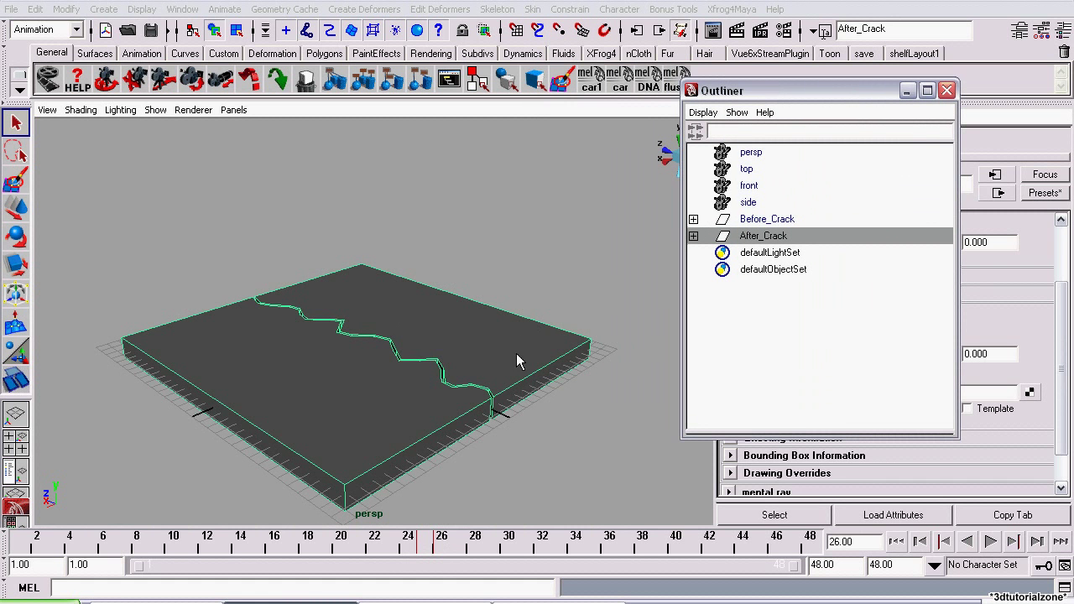
{"action": "left_click_drag", "start_coordinate": [515, 362], "coordinate": [558, 267], "text": "alt"}
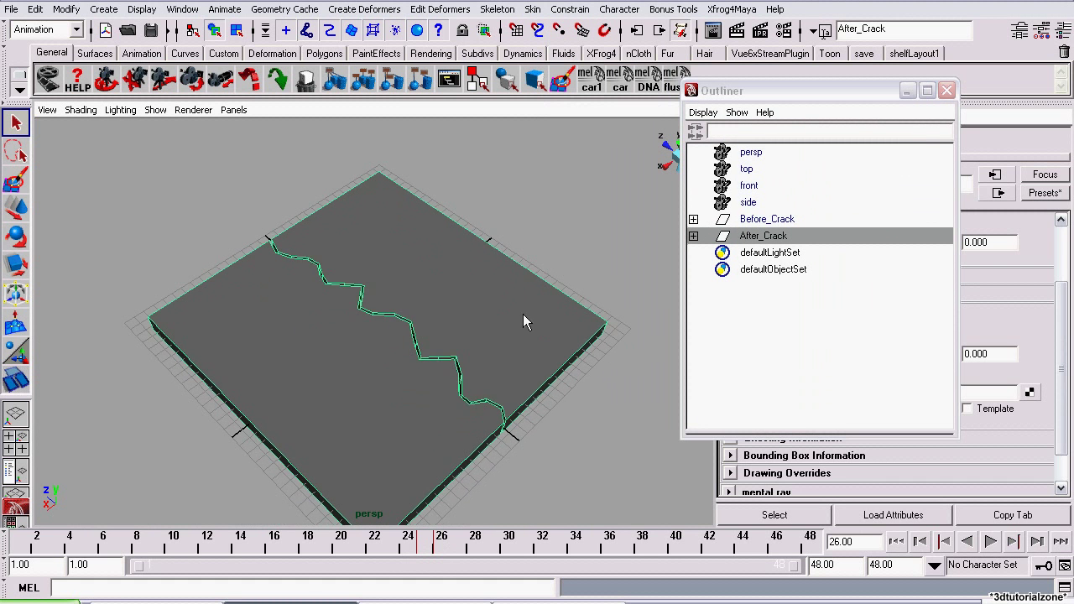
{"action": "right_click_drag", "start_coordinate": [523, 314], "coordinate": [495, 349], "text": "alt"}
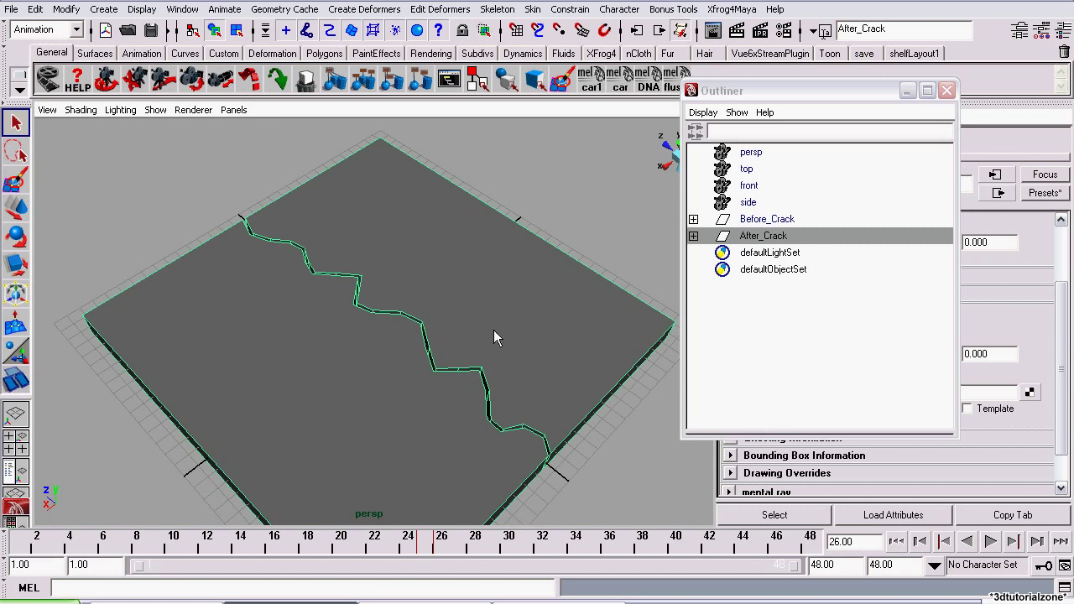
{"action": "left_click_drag", "start_coordinate": [479, 377], "coordinate": [468, 351], "text": "alt"}
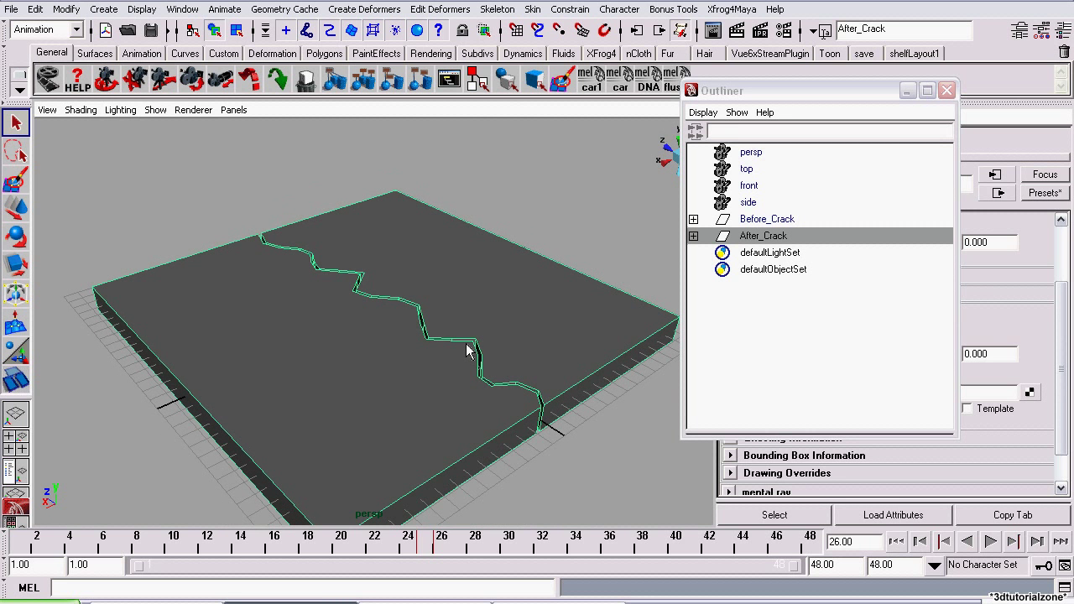